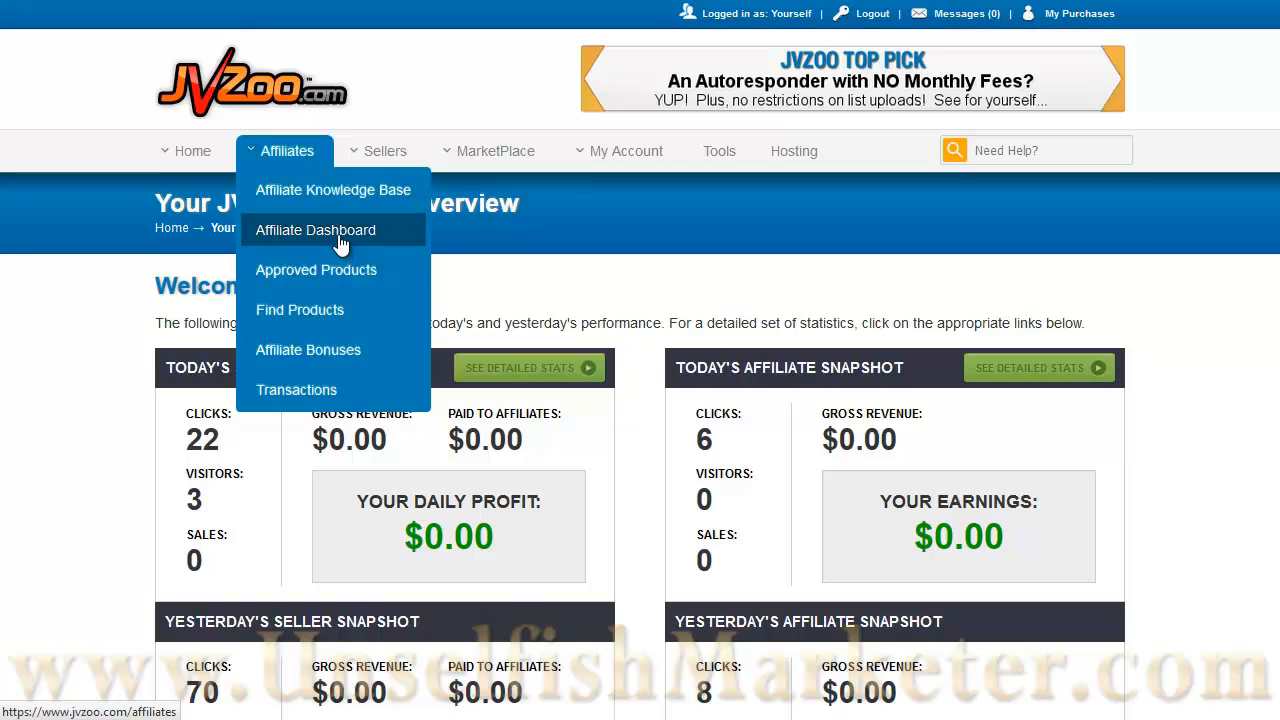
Open the Affiliate Dashboard and check the outstanding paid commissions
{"action": "left_click", "coordinate": [340, 240]}
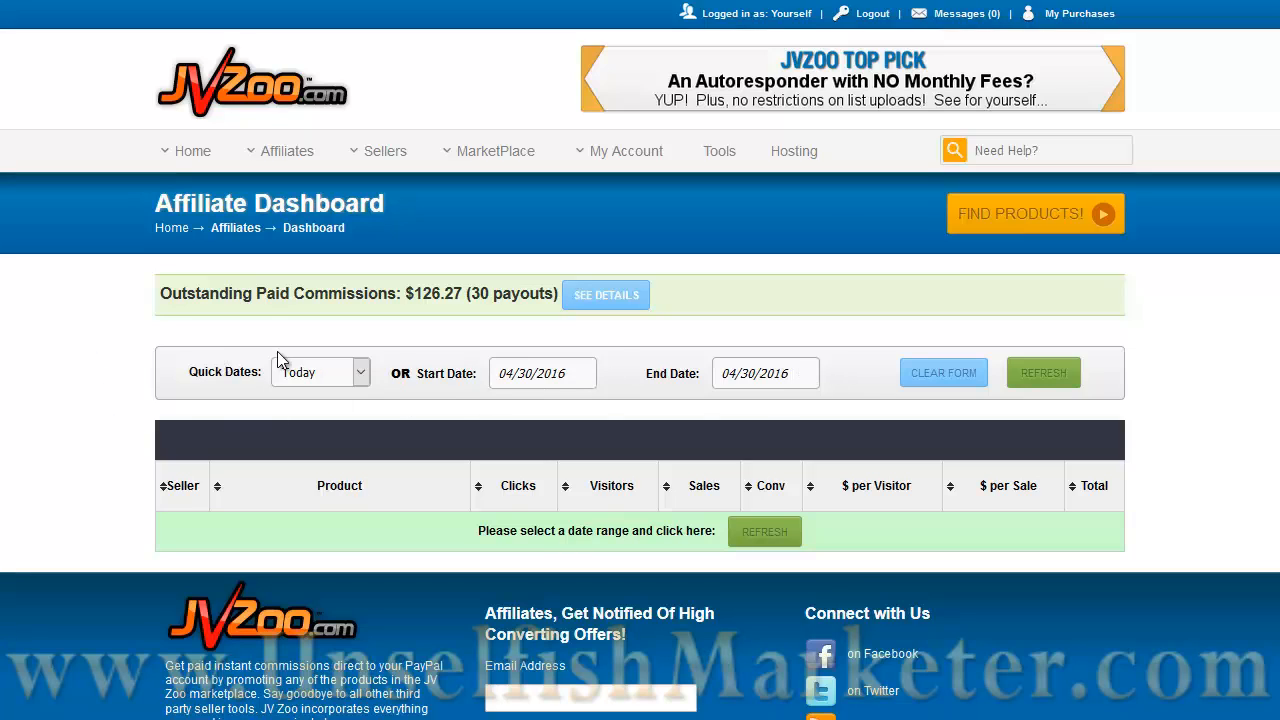
{"action": "left_click_drag", "start_coordinate": [160, 294], "coordinate": [398, 293]}
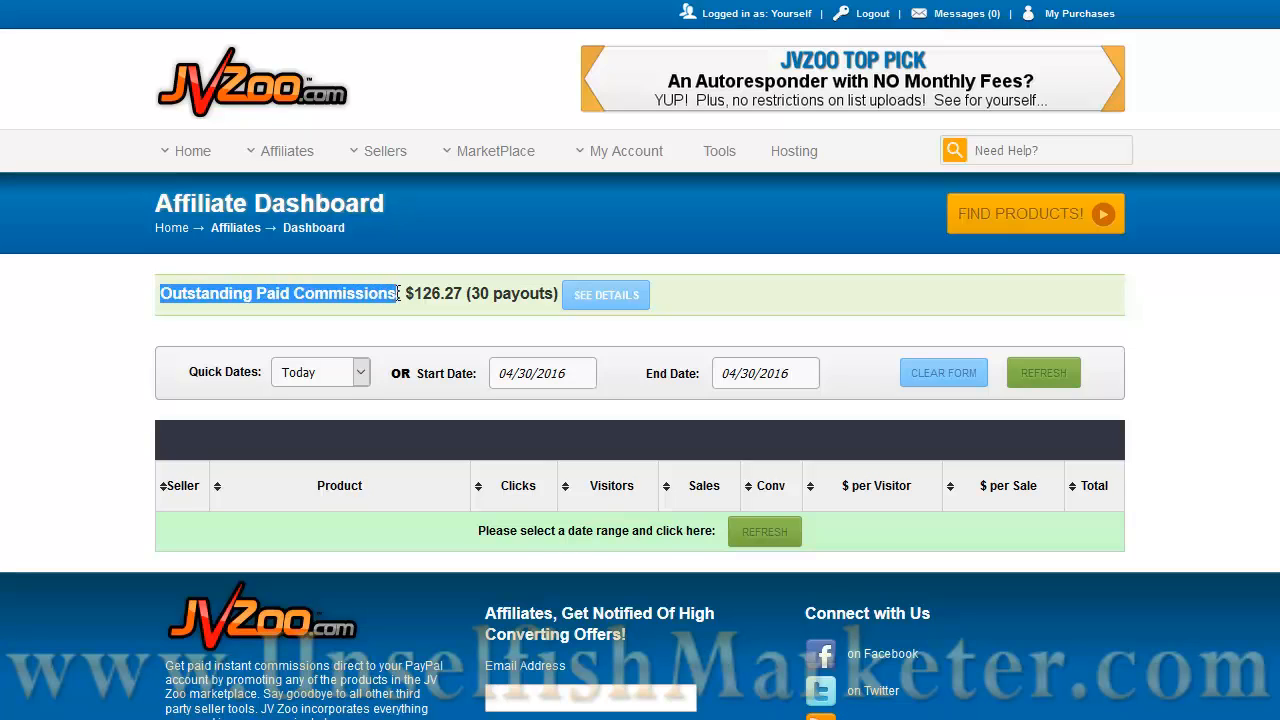
{"action": "left_click", "coordinate": [92, 310]}
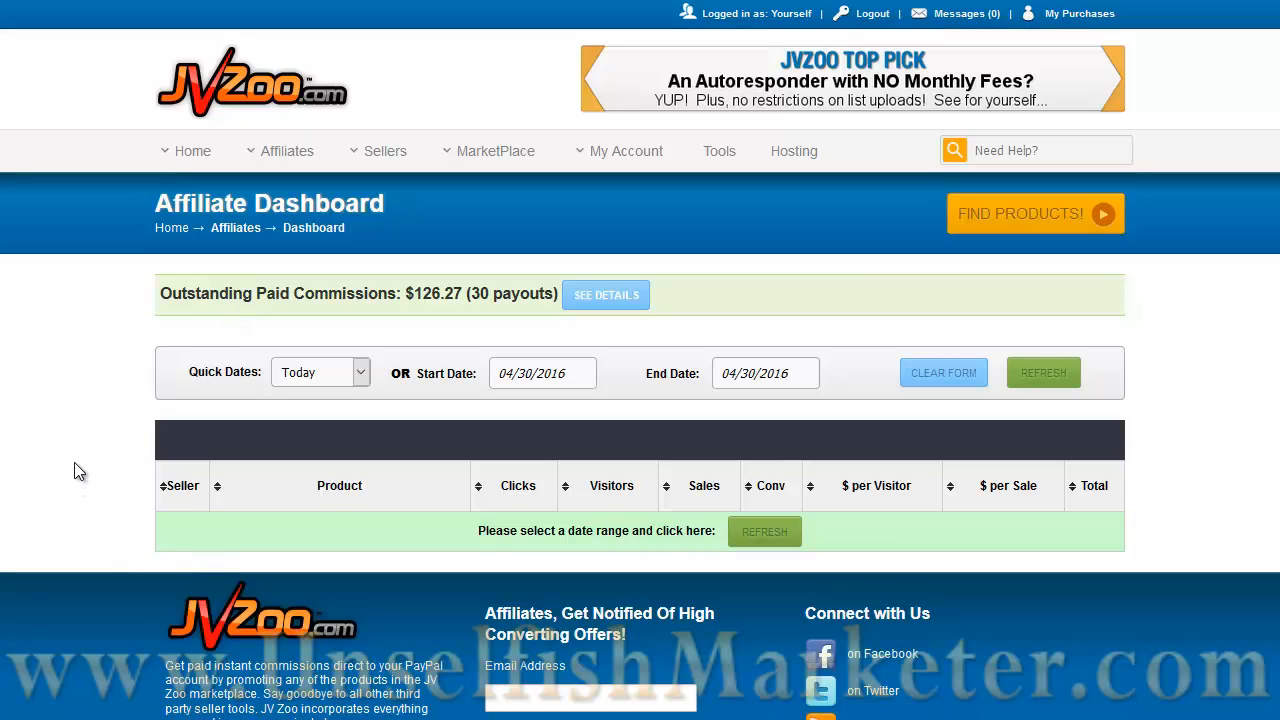
Set the affiliate statistics to the All Time date range and refresh the report
{"action": "left_click", "coordinate": [360, 372]}
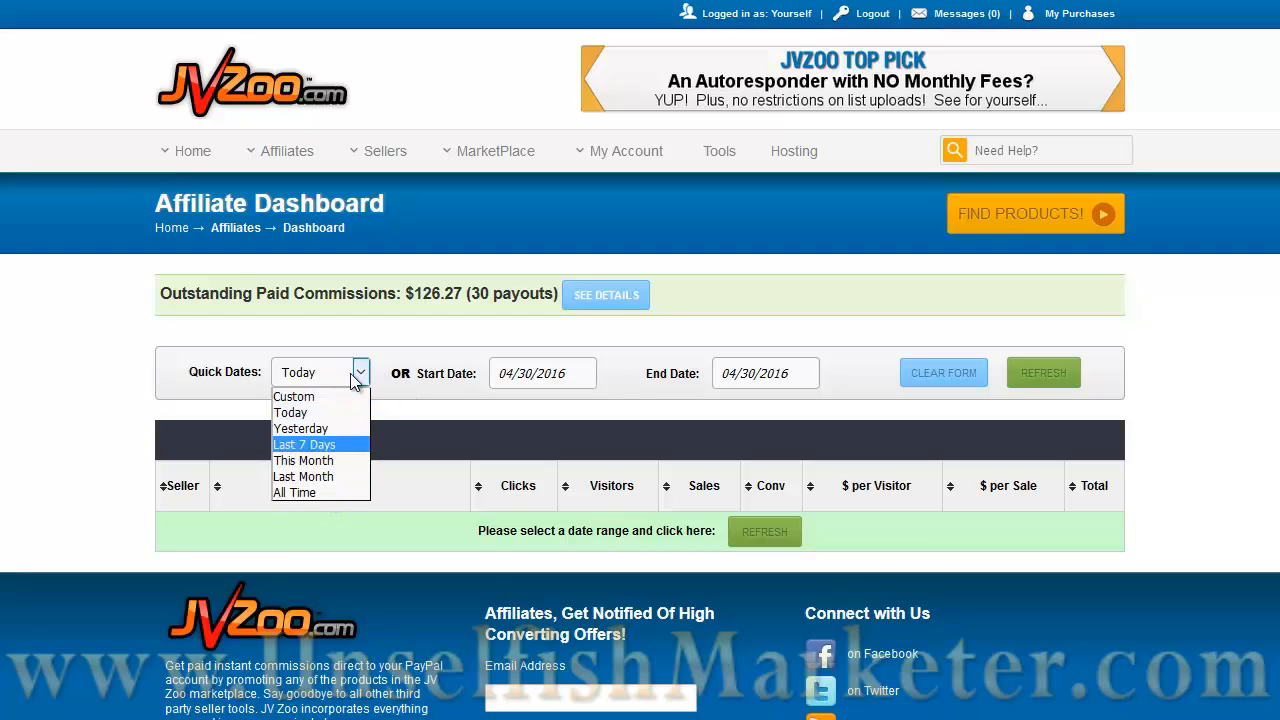
{"action": "left_click", "coordinate": [646, 385]}
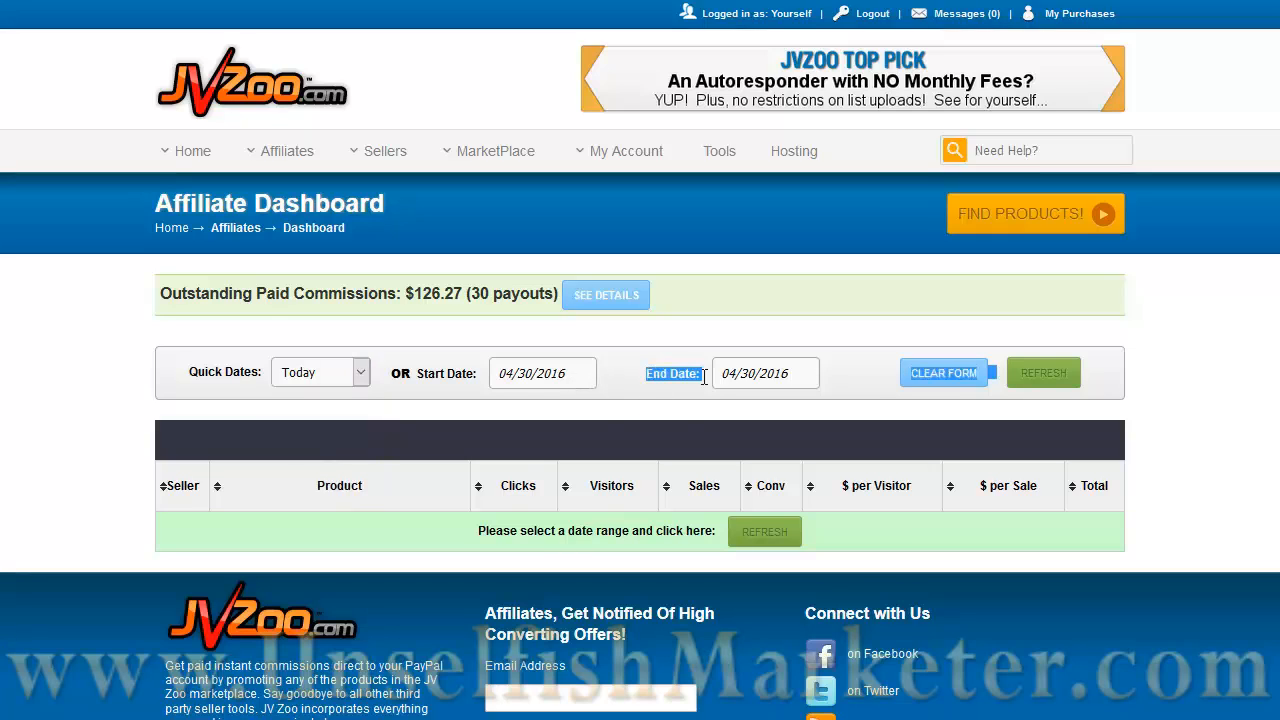
{"action": "left_click", "coordinate": [361, 385]}
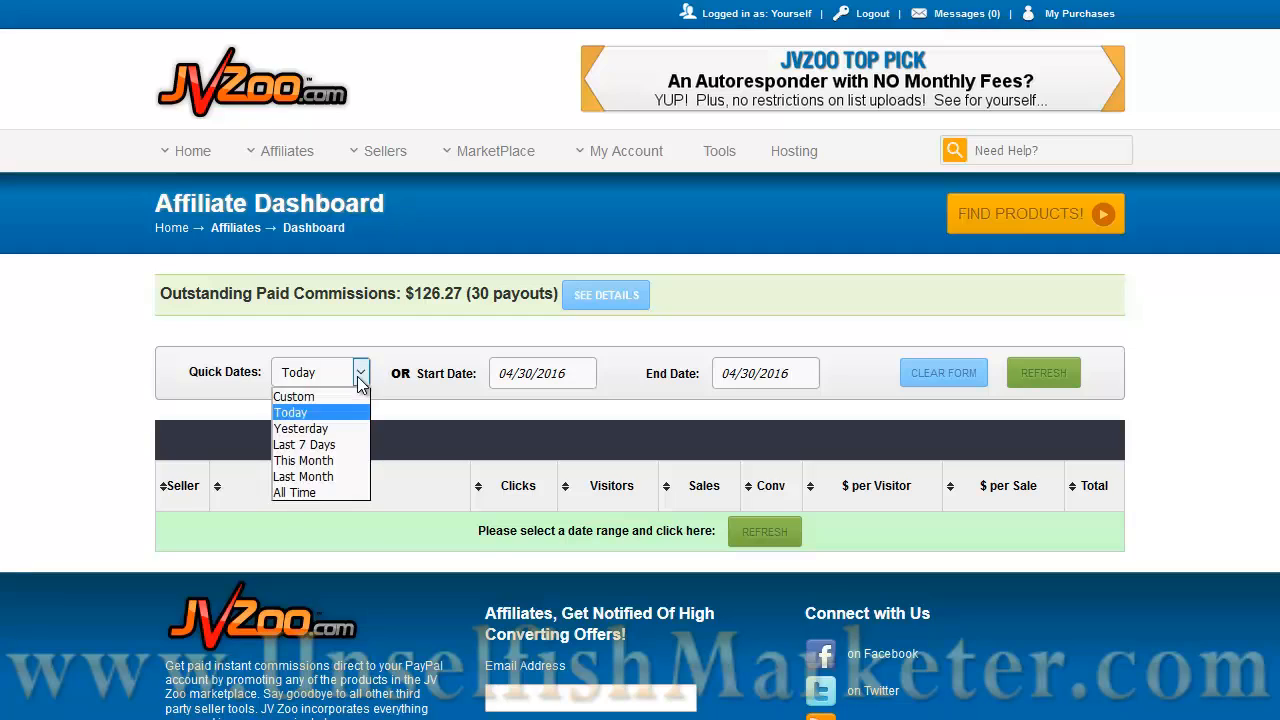
{"action": "left_click", "coordinate": [331, 493]}
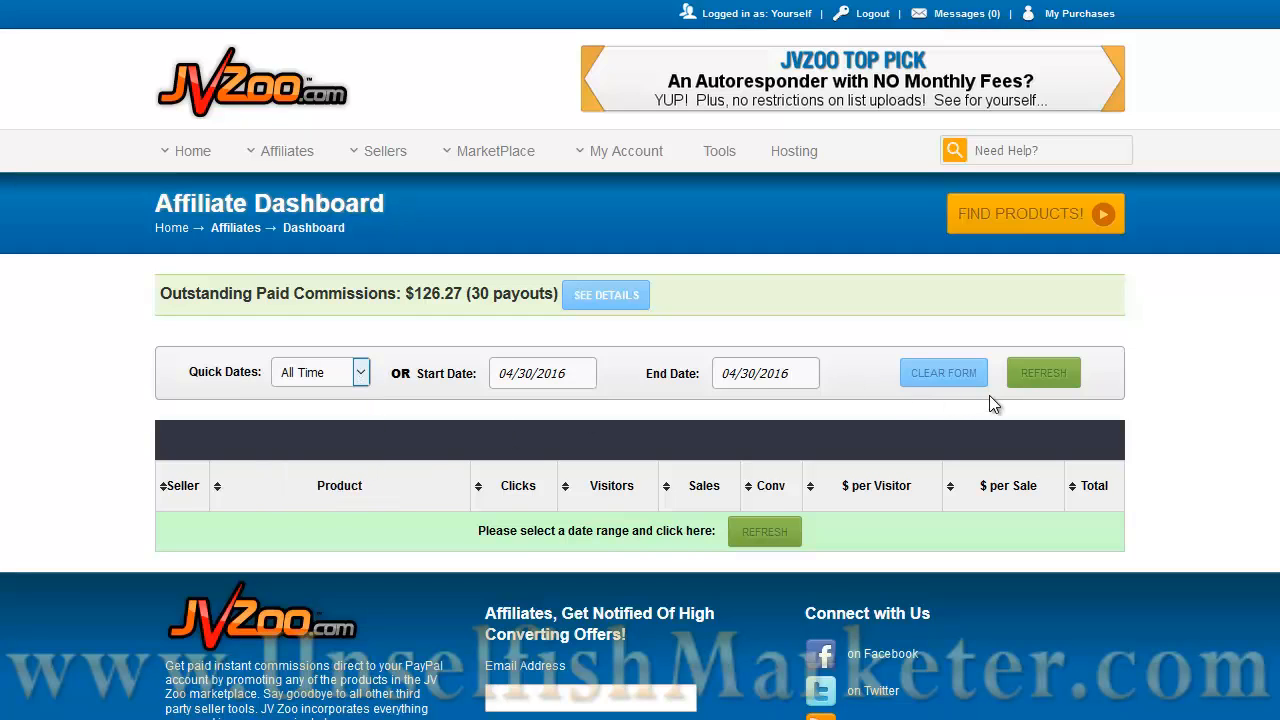
{"action": "left_click", "coordinate": [1037, 374]}
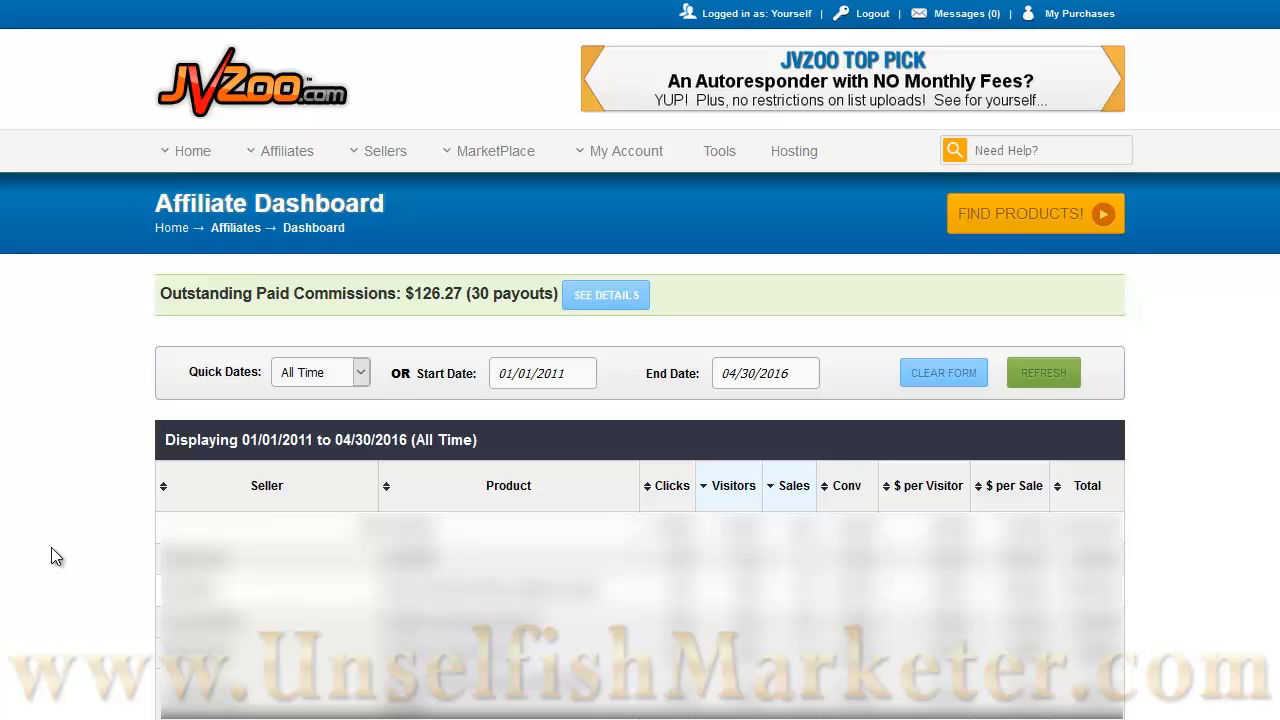
Open the page for finding products to promote and filter the list to the Business / Finance category
{"action": "mouse_move", "coordinate": [278, 148]}
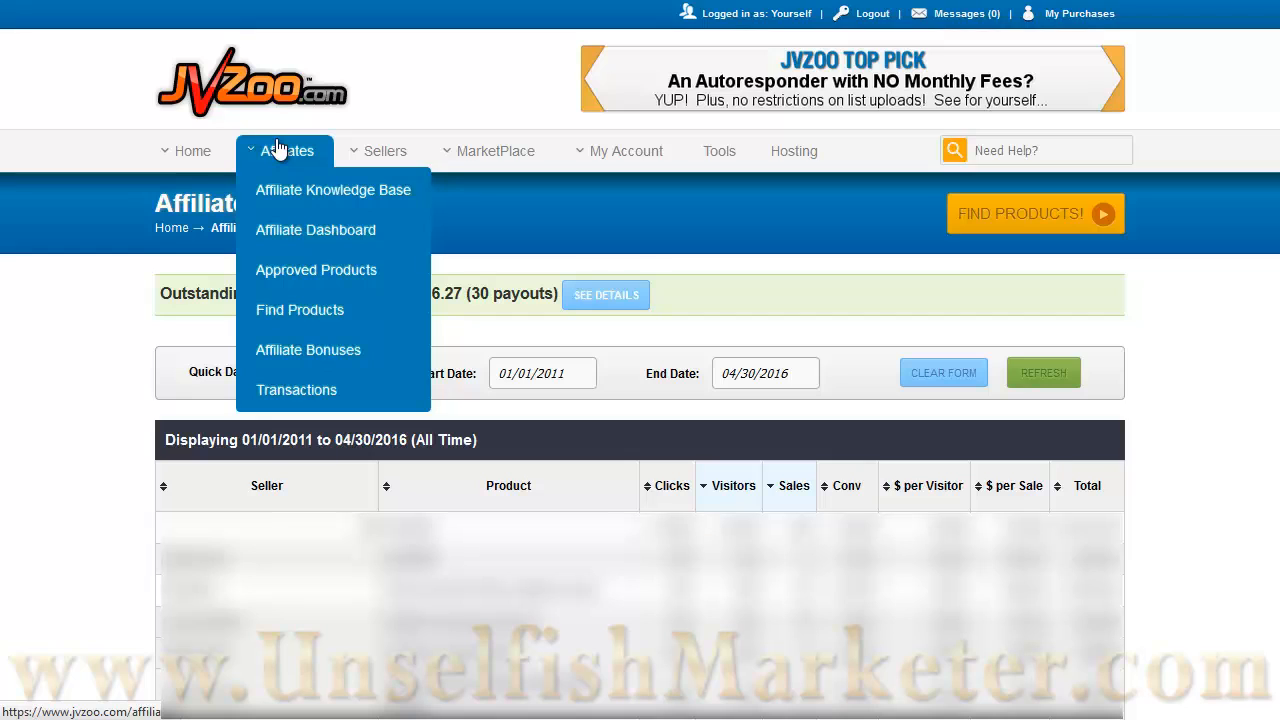
{"action": "left_click", "coordinate": [295, 315]}
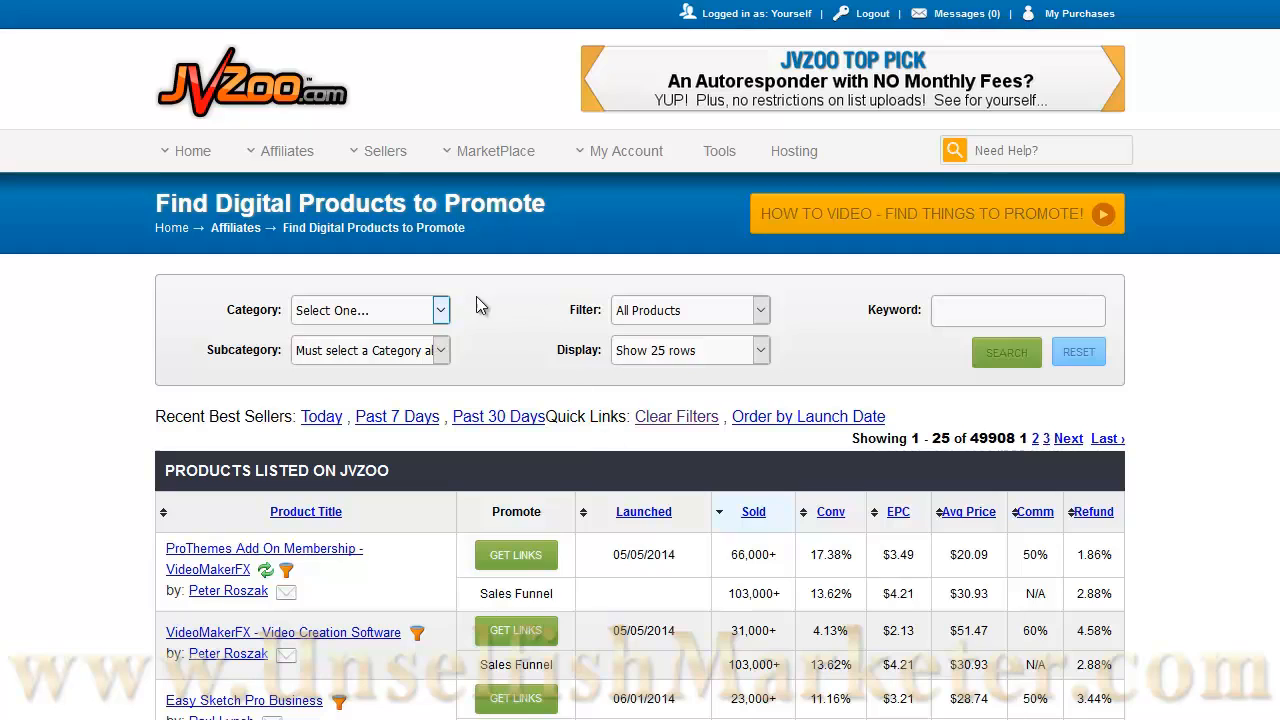
{"action": "left_click", "coordinate": [418, 316]}
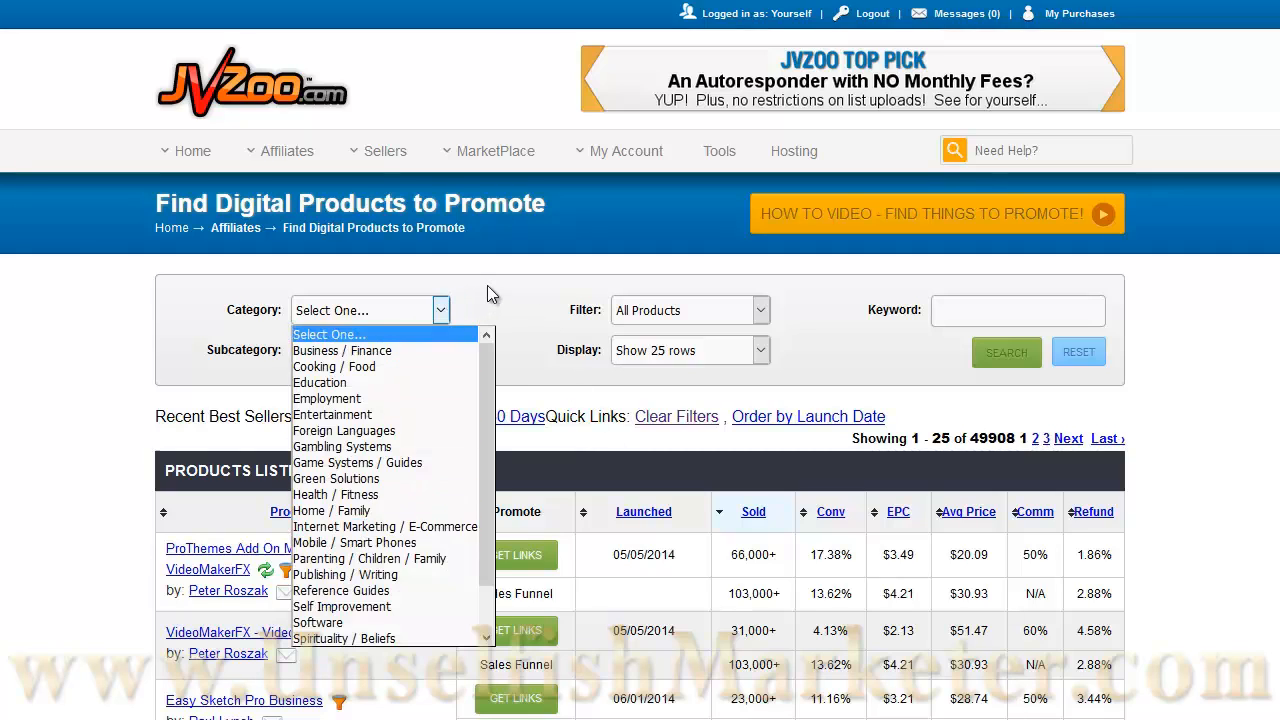
{"action": "left_click", "coordinate": [426, 370]}
{"action": "left_click", "coordinate": [440, 352]}
{"action": "left_click", "coordinate": [345, 318]}
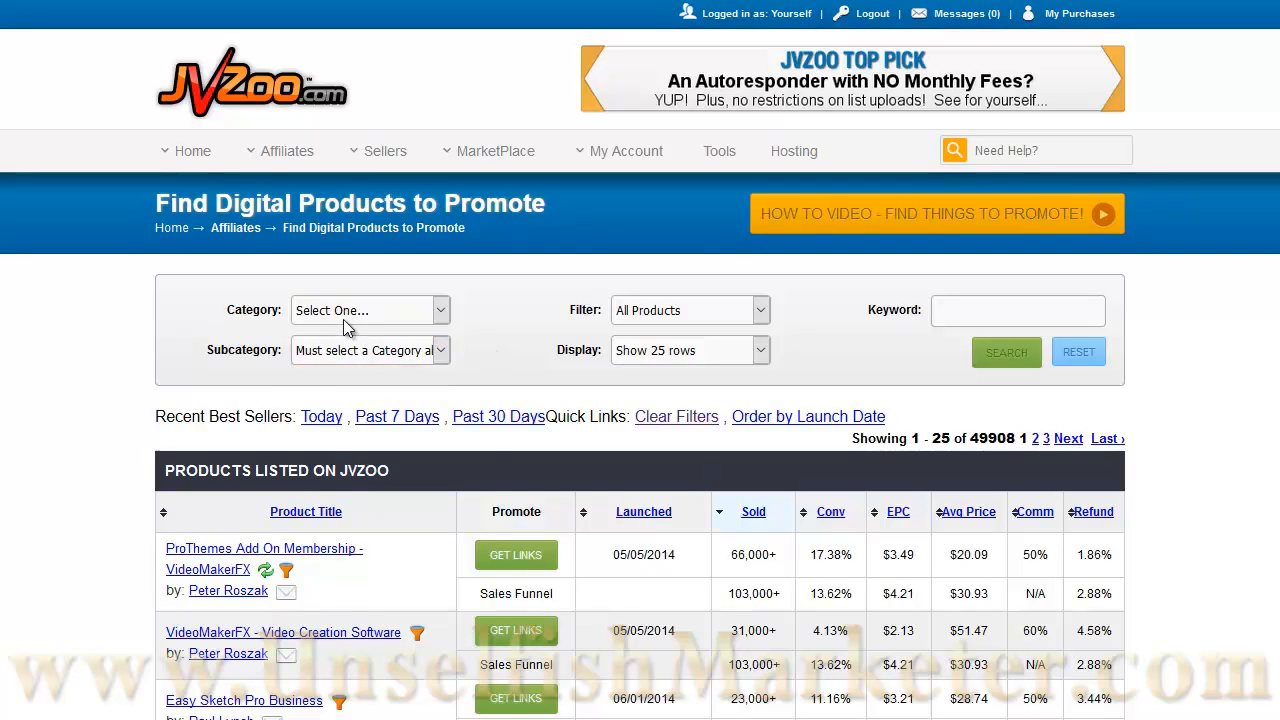
{"action": "left_click", "coordinate": [345, 318]}
{"action": "left_click", "coordinate": [371, 352]}
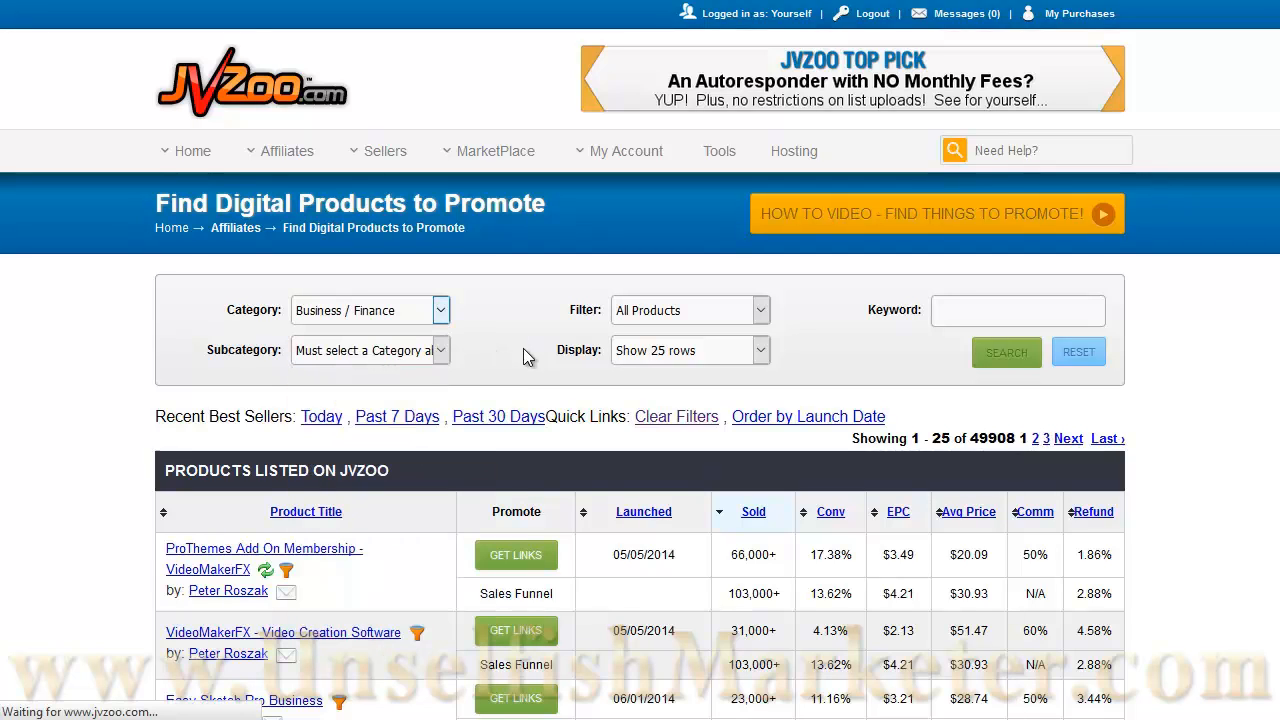
Narrow the Business / Finance product list to the Management subcategory
{"action": "left_click", "coordinate": [435, 352]}
{"action": "left_click", "coordinate": [434, 350]}
{"action": "left_click", "coordinate": [440, 310]}
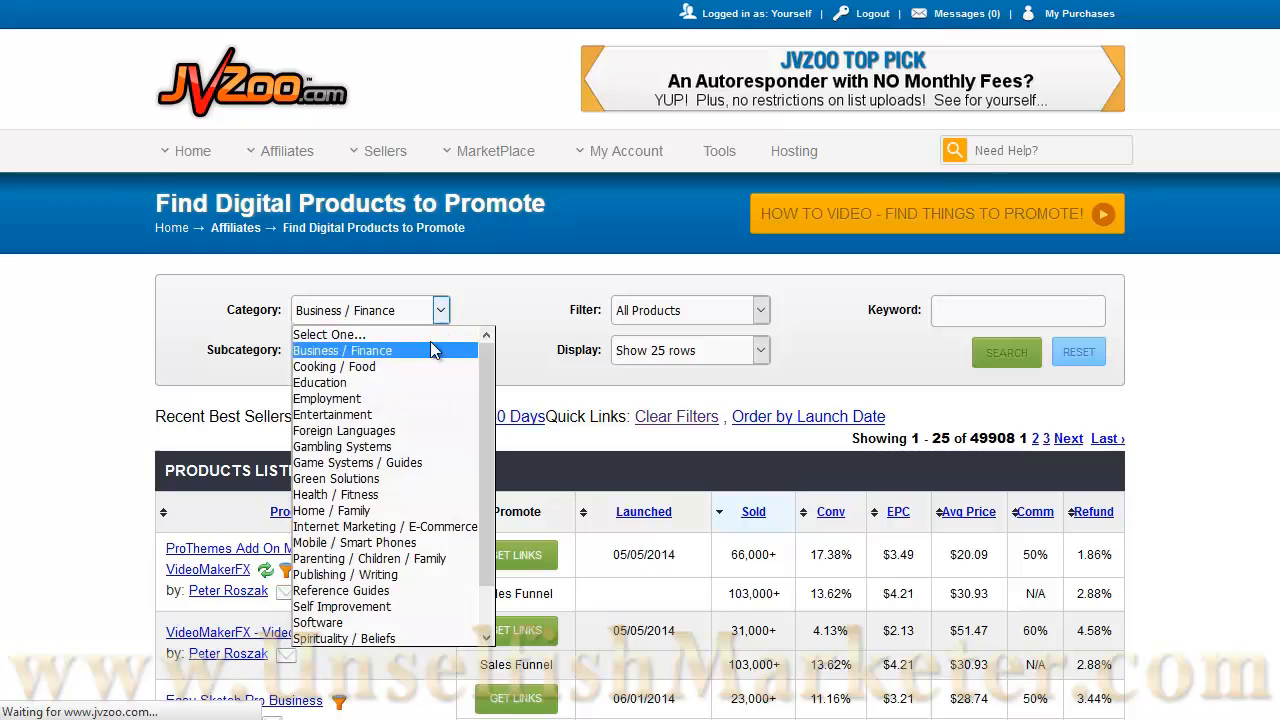
{"action": "left_click", "coordinate": [430, 346]}
{"action": "left_click", "coordinate": [442, 351]}
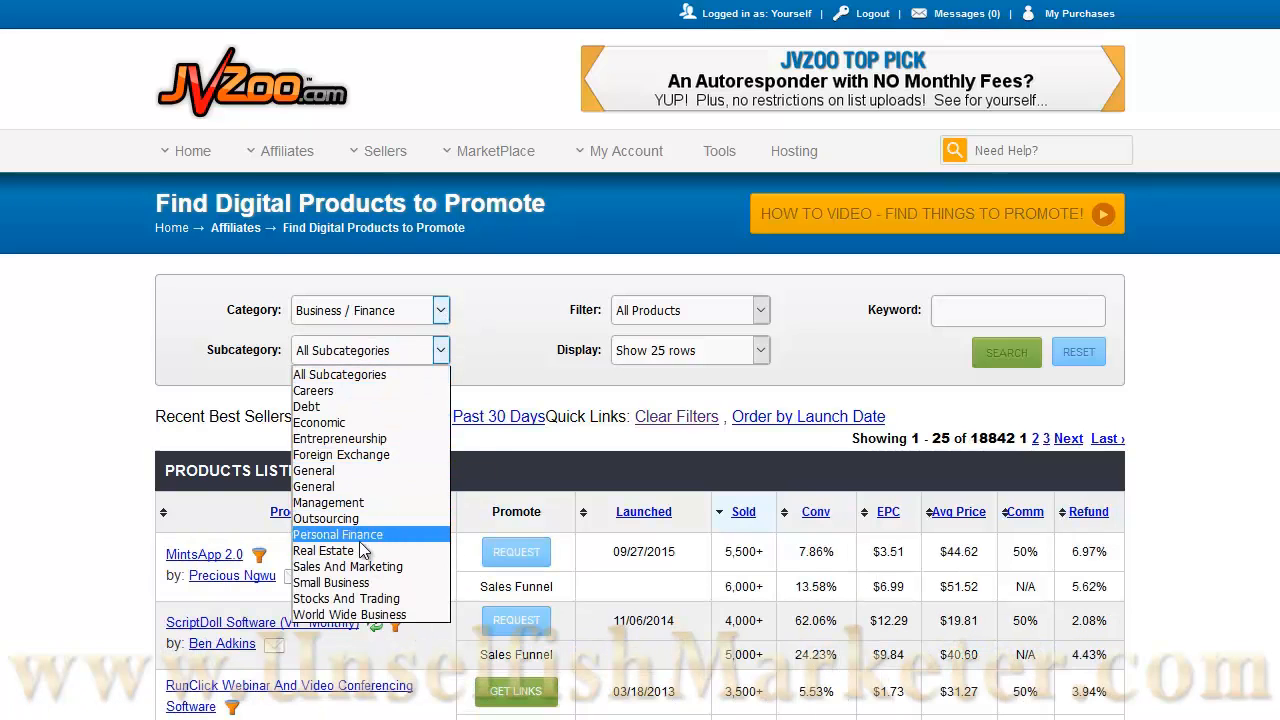
{"action": "left_click", "coordinate": [359, 506]}
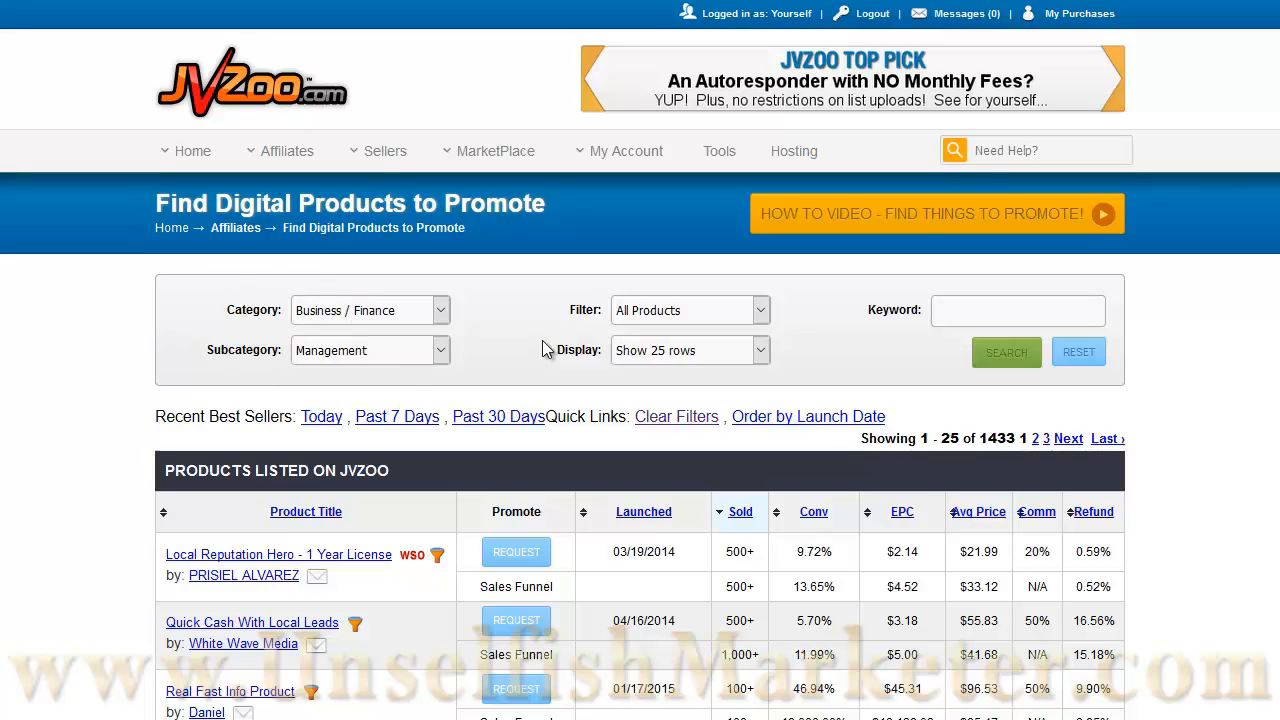
Review the product filter choices, the row display setting and the keyword search field
{"action": "left_click", "coordinate": [738, 311]}
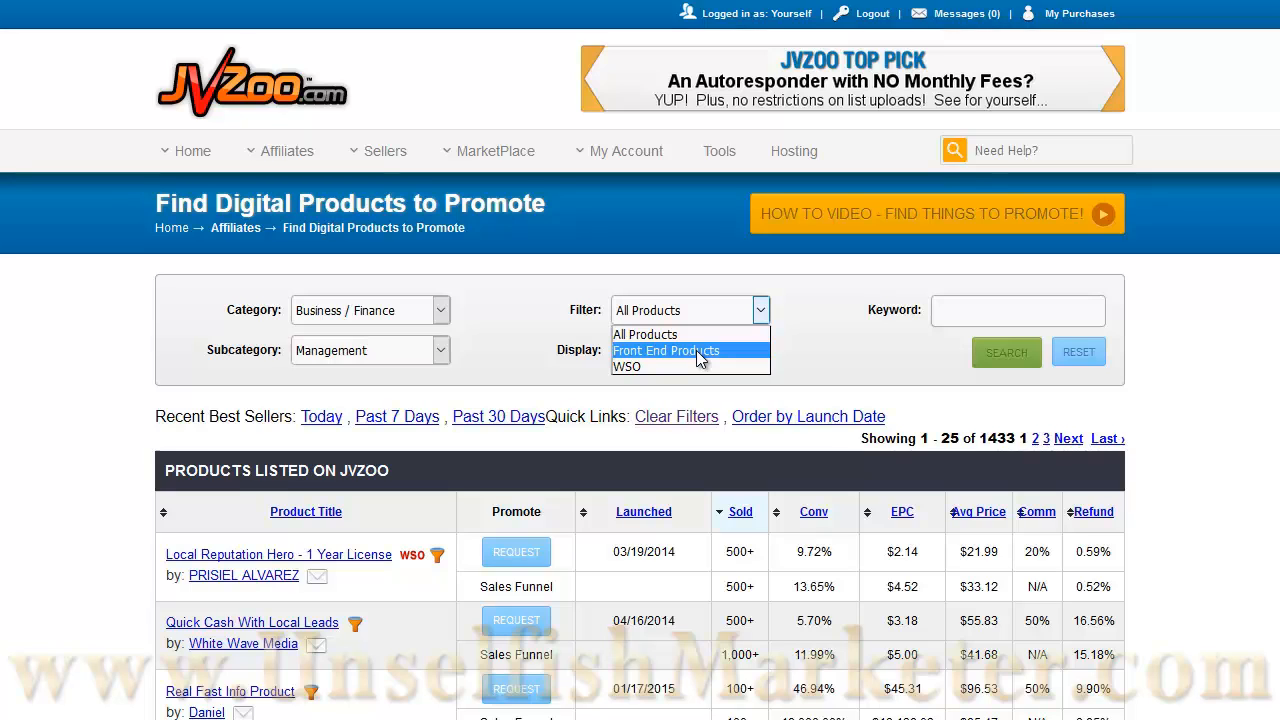
{"action": "left_click", "coordinate": [832, 356]}
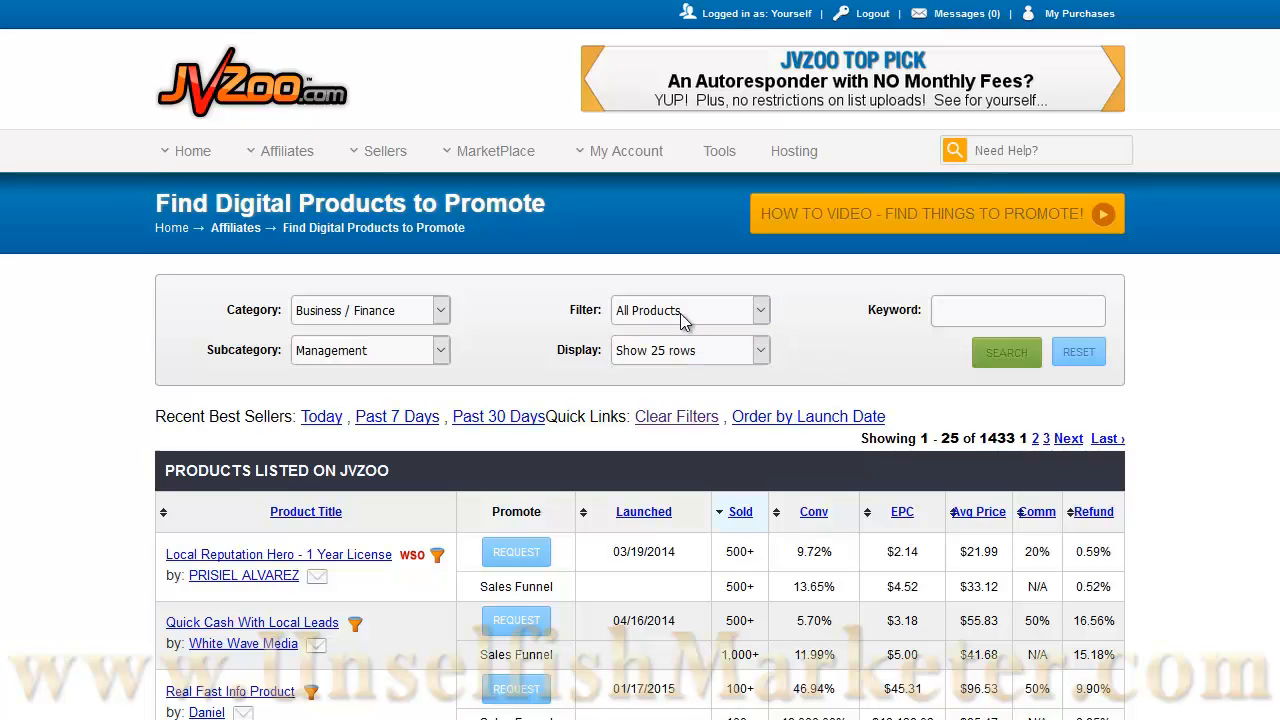
{"action": "left_click", "coordinate": [761, 351]}
{"action": "left_click", "coordinate": [762, 352]}
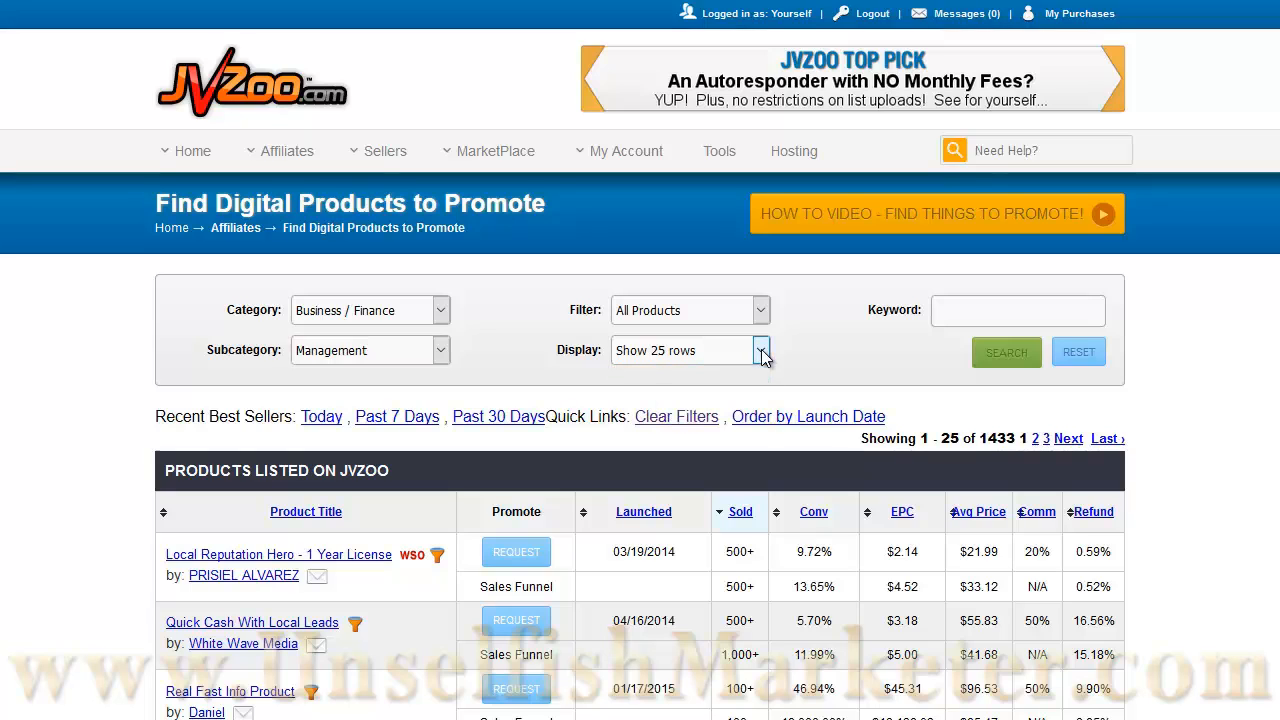
{"action": "left_click", "coordinate": [965, 311]}
Examine the Local Reputation Hero listing's statistics, comparing its product row with its Sales Funnel row
{"action": "left_click_drag", "start_coordinate": [680, 556], "coordinate": [600, 562]}
{"action": "left_click", "coordinate": [599, 563]}
{"action": "left_click_drag", "start_coordinate": [166, 554], "coordinate": [1115, 590]}
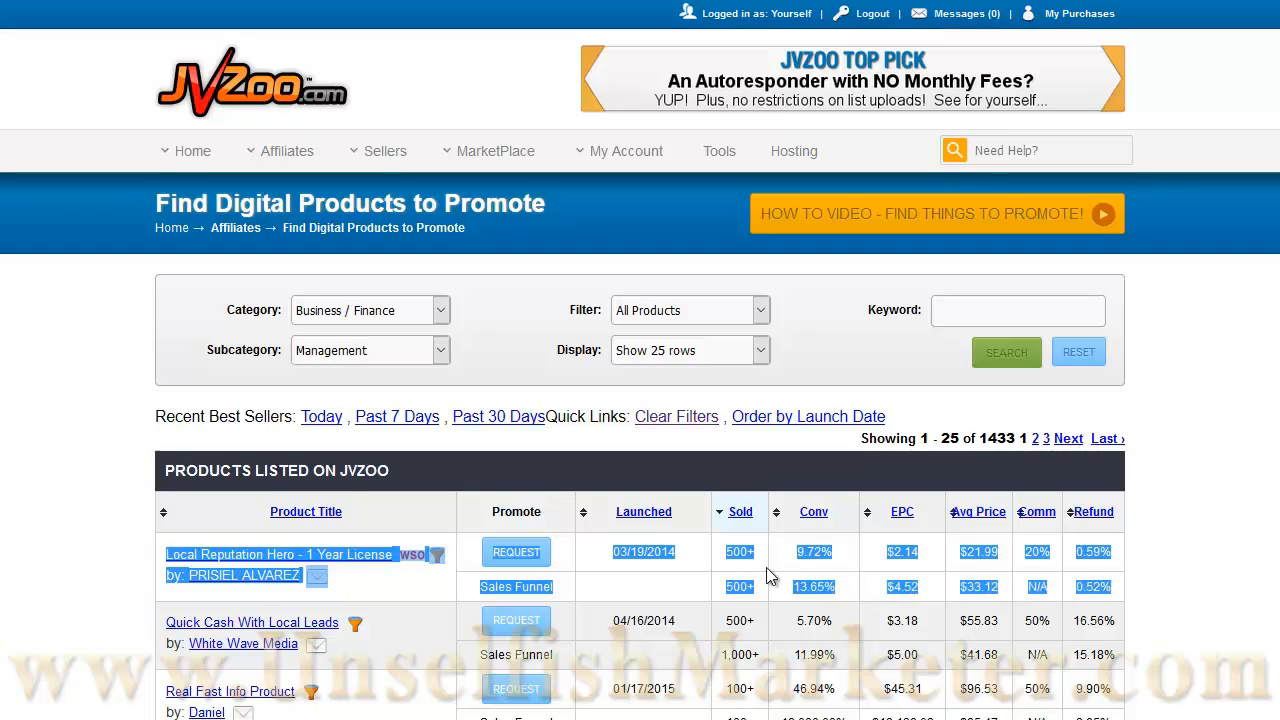
{"action": "left_click", "coordinate": [1180, 545]}
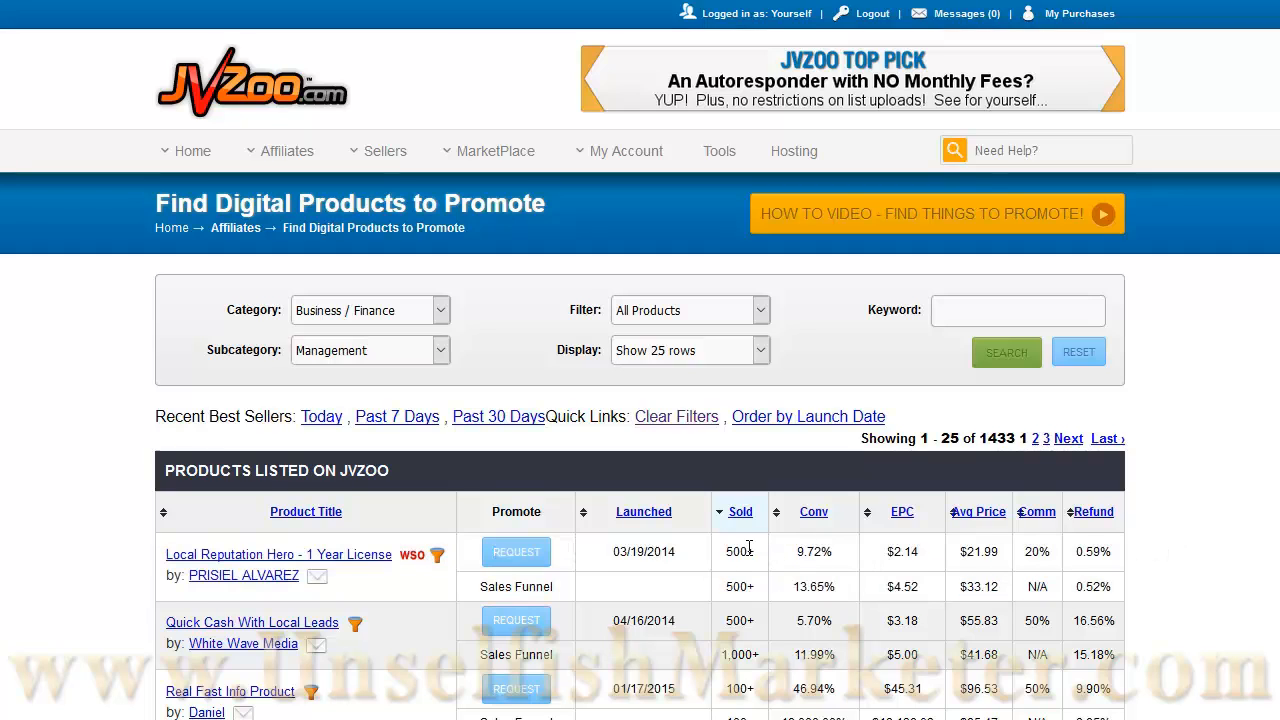
{"action": "left_click_drag", "start_coordinate": [733, 551], "coordinate": [1233, 550]}
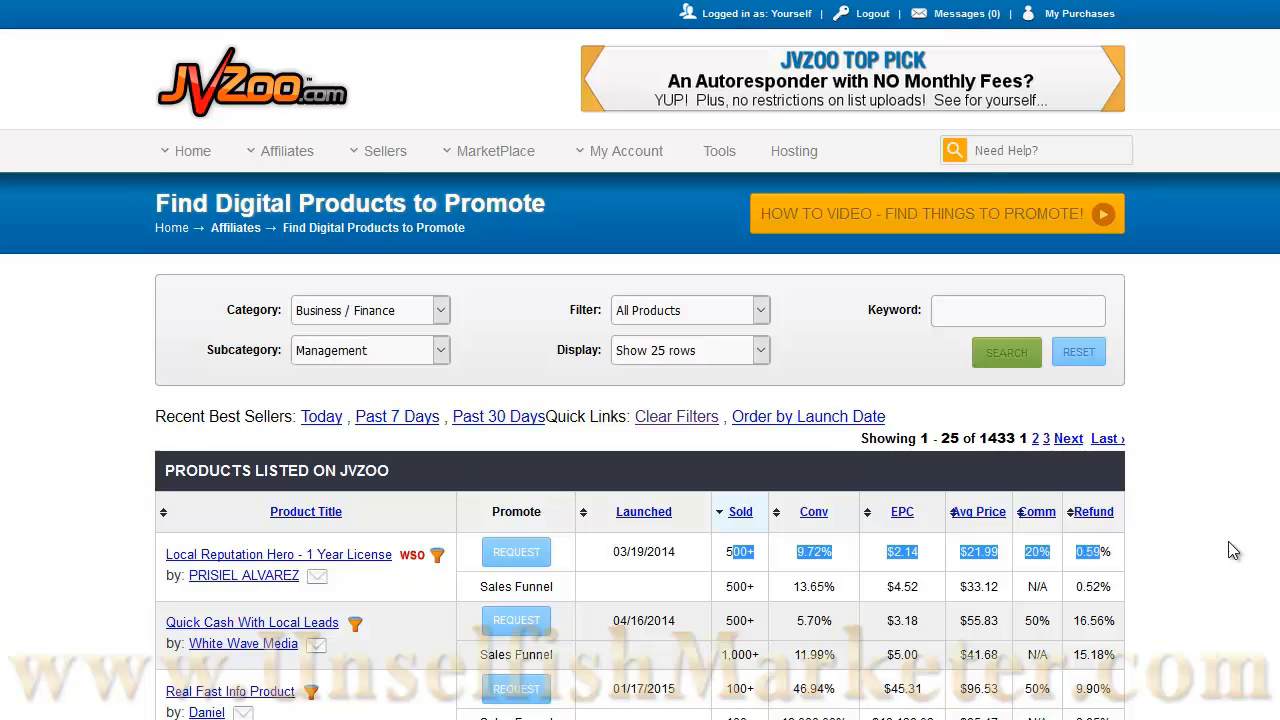
{"action": "left_click", "coordinate": [1228, 541]}
{"action": "left_click_drag", "start_coordinate": [722, 588], "coordinate": [1098, 584]}
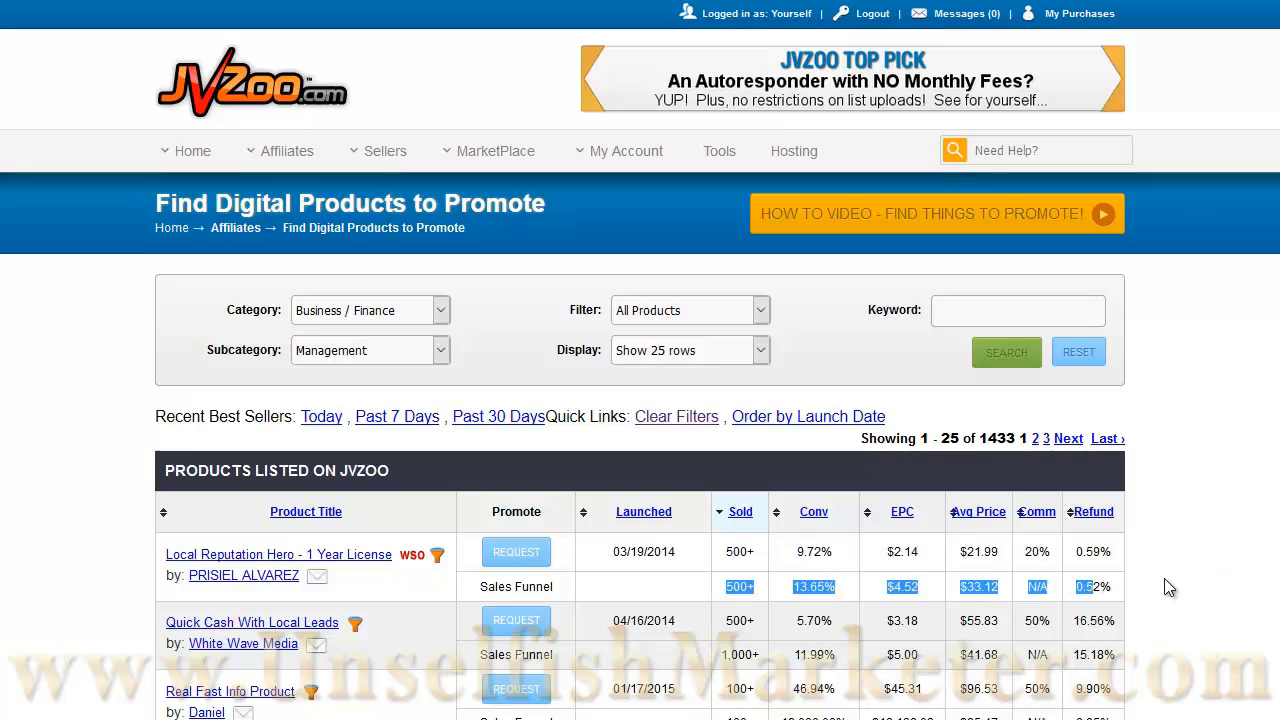
{"action": "left_click", "coordinate": [525, 587]}
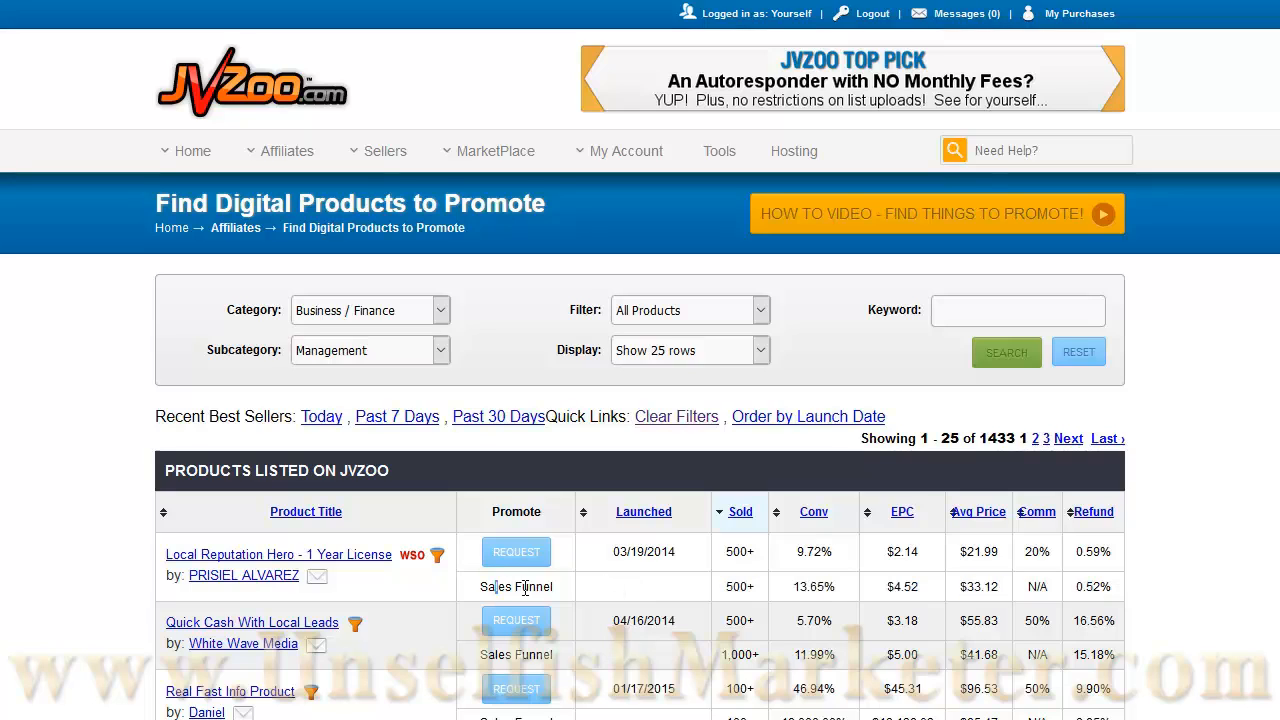
{"action": "left_click_drag", "start_coordinate": [525, 588], "coordinate": [536, 588]}
{"action": "left_click", "coordinate": [1121, 569]}
Compare the units sold for the first two products with those of their sales funnels
{"action": "left_click_drag", "start_coordinate": [722, 558], "coordinate": [755, 587]}
{"action": "left_click", "coordinate": [730, 560]}
{"action": "left_click_drag", "start_coordinate": [725, 621], "coordinate": [744, 620]}
{"action": "left_click_drag", "start_coordinate": [721, 655], "coordinate": [763, 669]}
{"action": "left_click_drag", "start_coordinate": [489, 655], "coordinate": [544, 653]}
{"action": "left_click", "coordinate": [733, 621]}
Check the commission and refund rates of the first two listed products
{"action": "double_click", "coordinate": [1036, 551]}
{"action": "double_click", "coordinate": [1036, 620]}
{"action": "double_click", "coordinate": [1037, 586]}
{"action": "left_click", "coordinate": [1140, 567]}
{"action": "left_click_drag", "start_coordinate": [1077, 552], "coordinate": [1120, 552]}
{"action": "double_click", "coordinate": [1089, 617]}
{"action": "left_click", "coordinate": [1155, 597]}
Locate the Recent Best Sellers links, and view White Wave Media's vendor profile with its product list
{"action": "left_click_drag", "start_coordinate": [160, 417], "coordinate": [294, 417]}
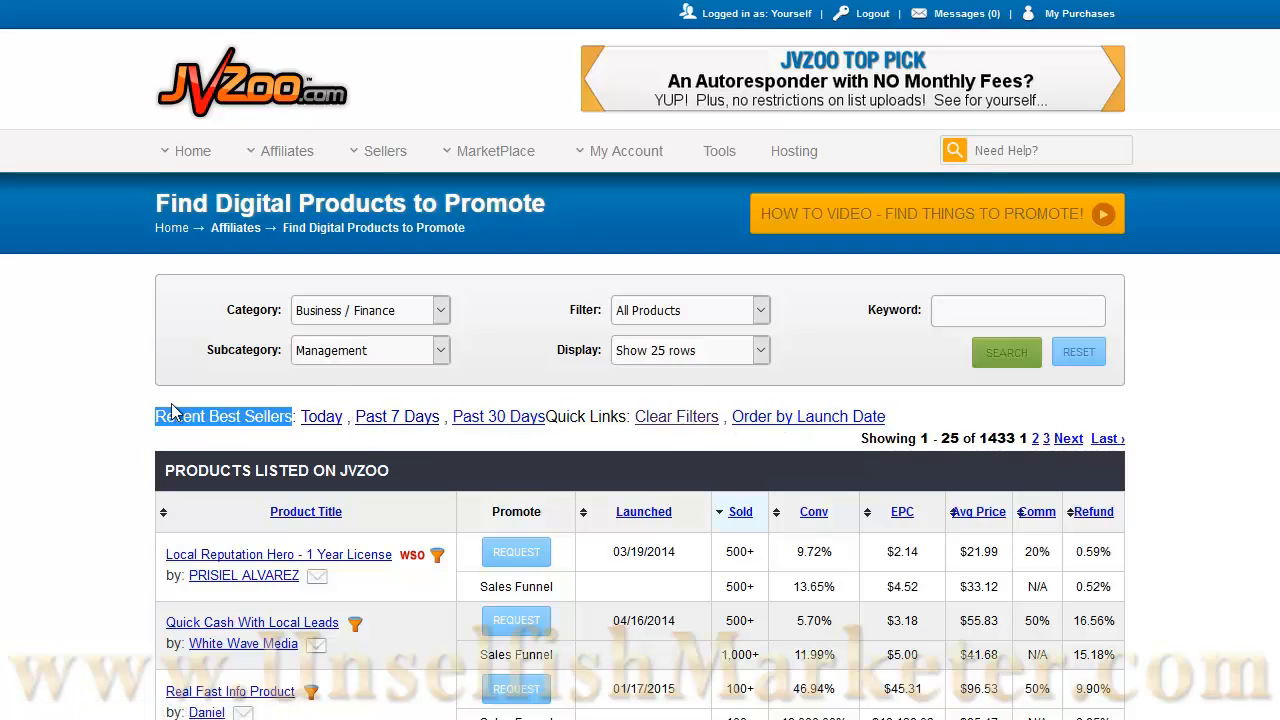
{"action": "left_click", "coordinate": [90, 448]}
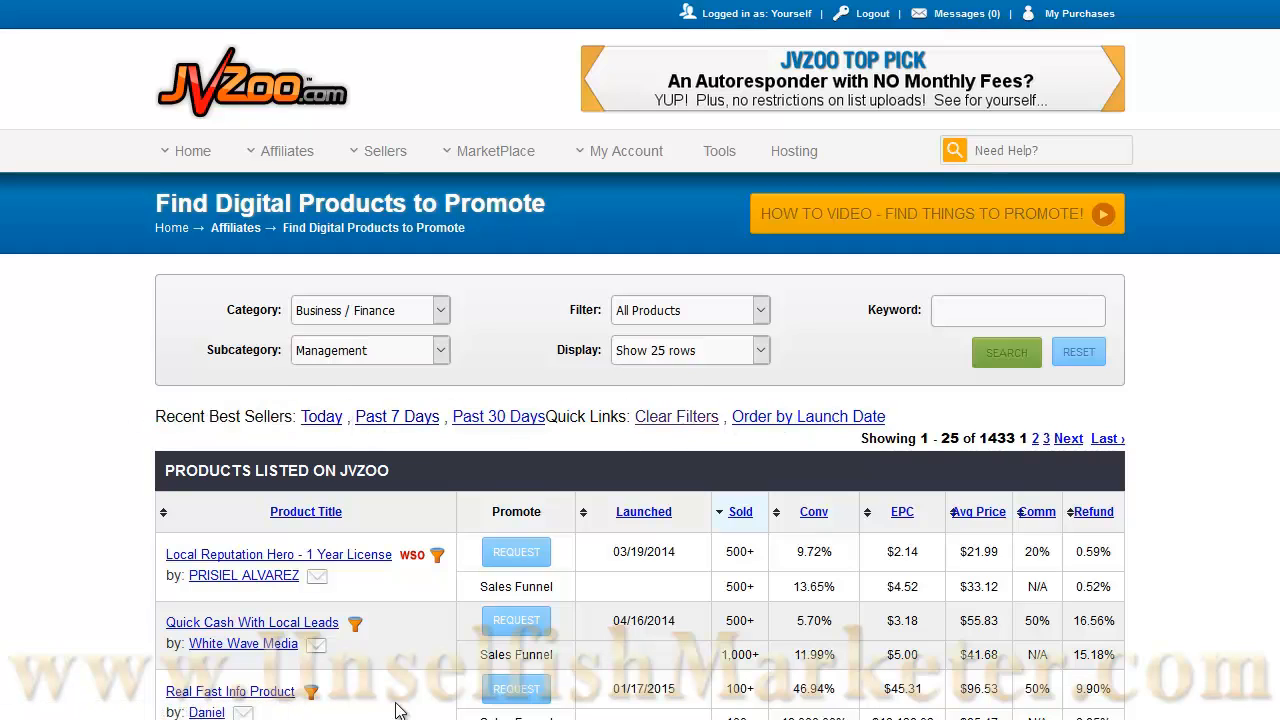
{"action": "left_click", "coordinate": [247, 645]}
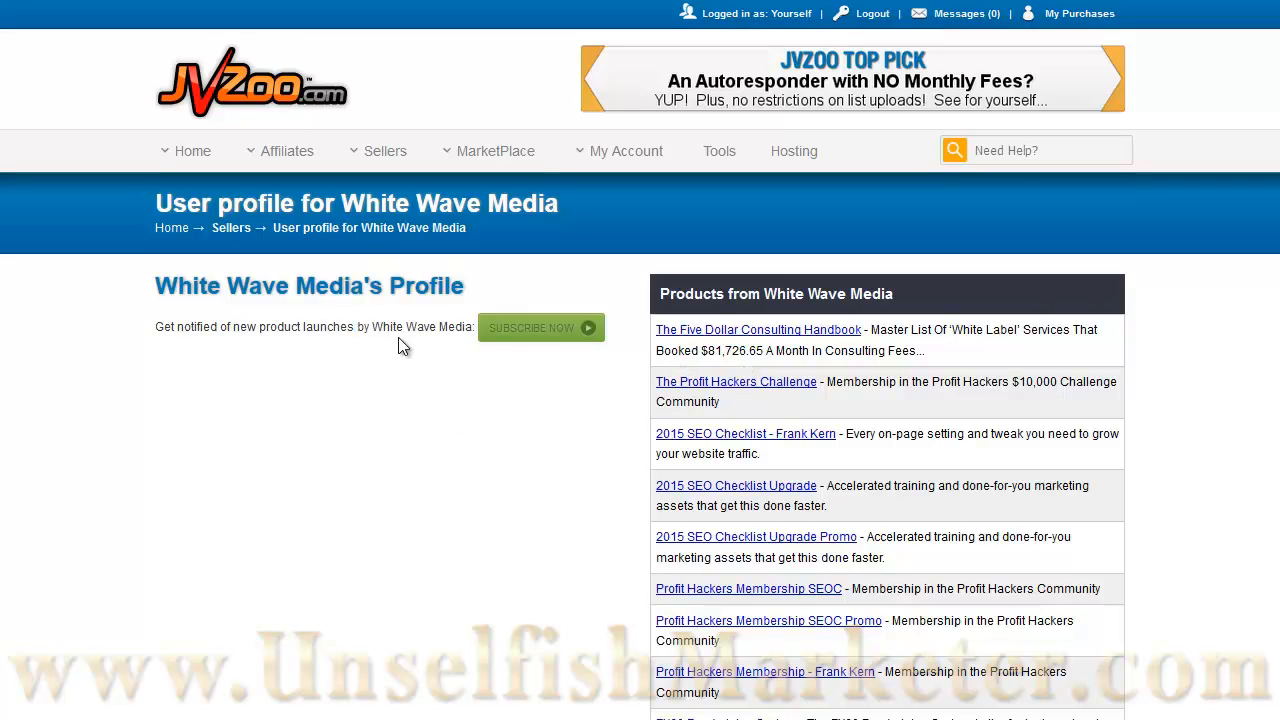
{"action": "left_click", "coordinate": [561, 331]}
{"action": "scroll", "coordinate": [1141, 430], "scroll_direction": "down", "scroll_amount": 3}
{"action": "scroll", "coordinate": [1141, 430], "scroll_direction": "up", "scroll_amount": 3}
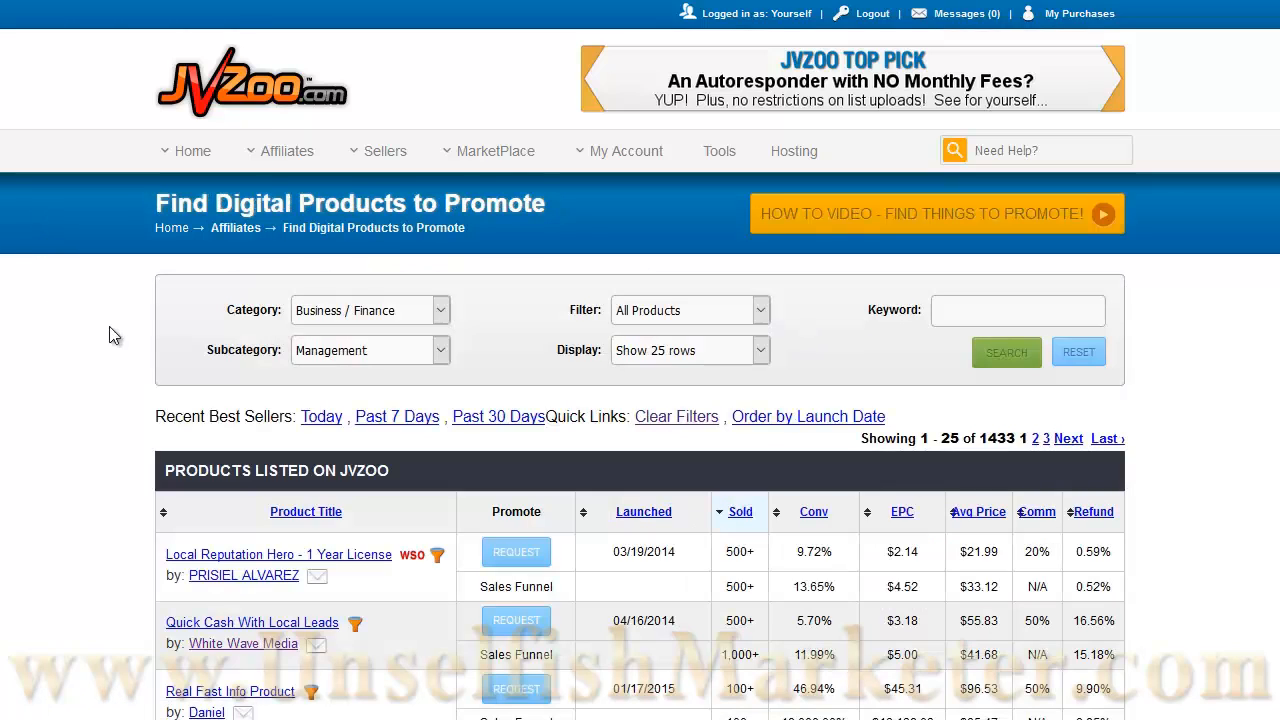
Go to the approved products and open the extras page for ProThemes Add On Membership - VideoMakerFX
{"action": "mouse_move", "coordinate": [288, 166]}
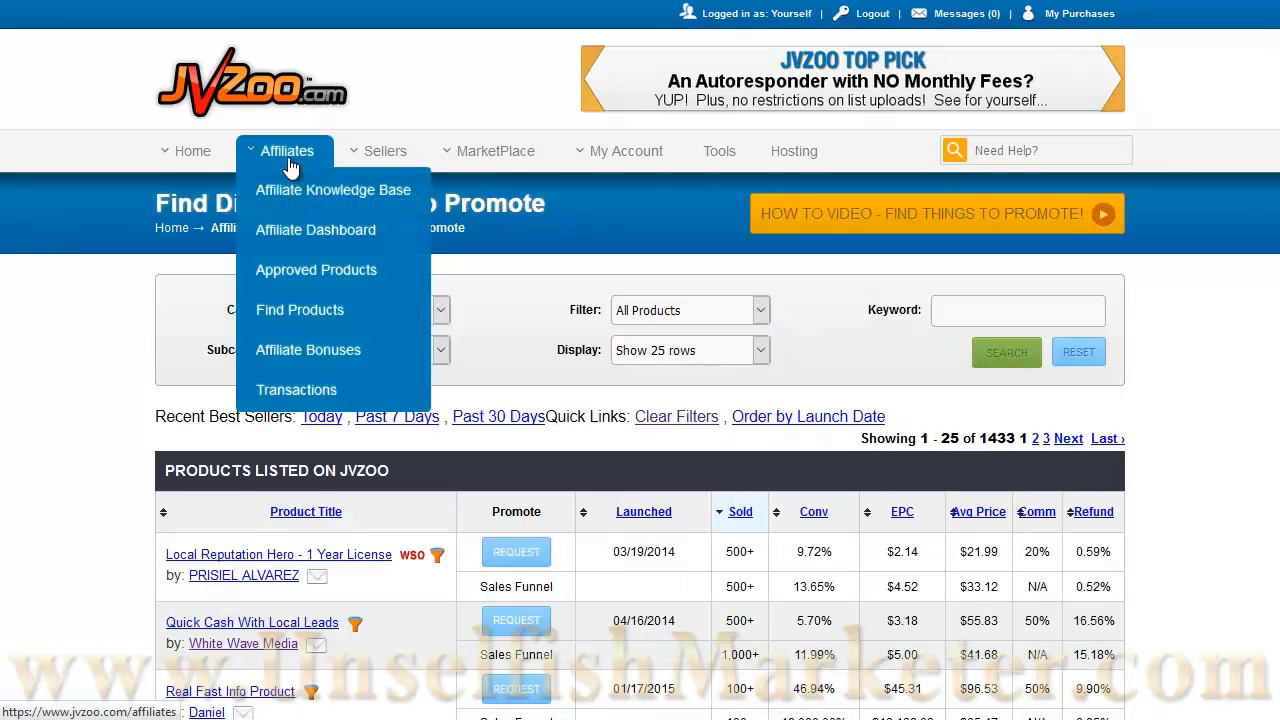
{"action": "left_click", "coordinate": [289, 276]}
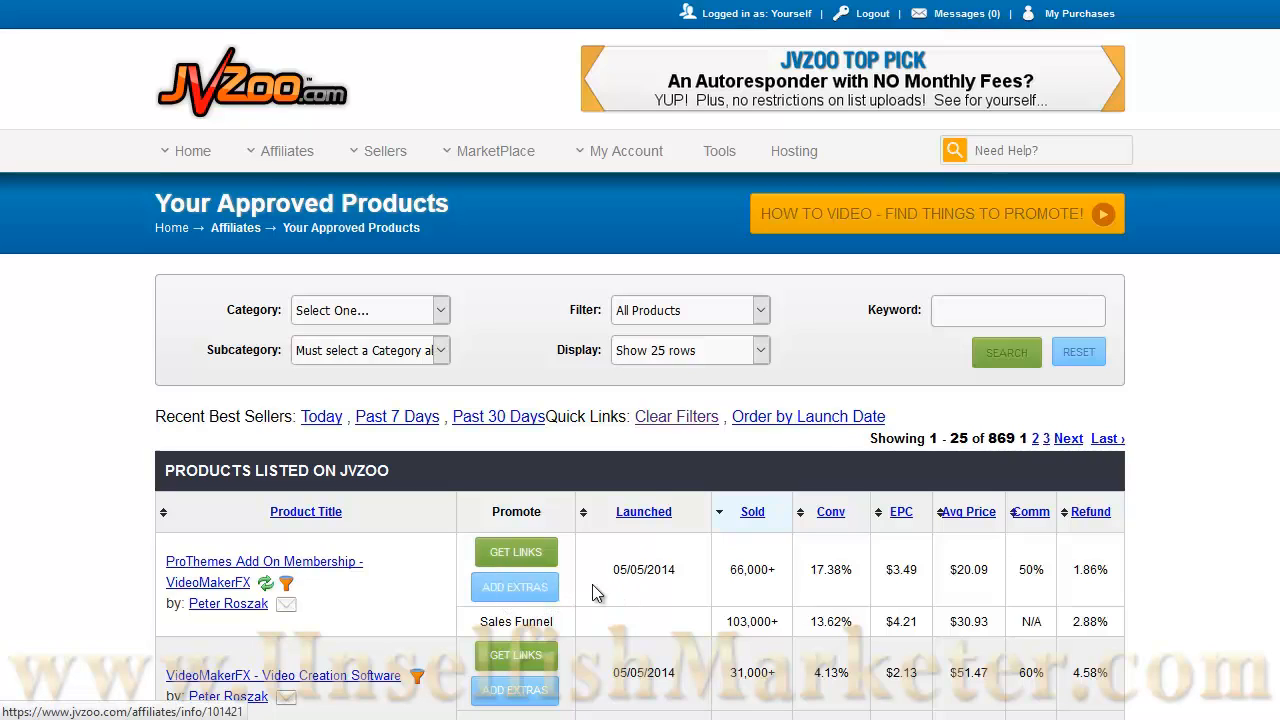
{"action": "mouse_move", "coordinate": [290, 155]}
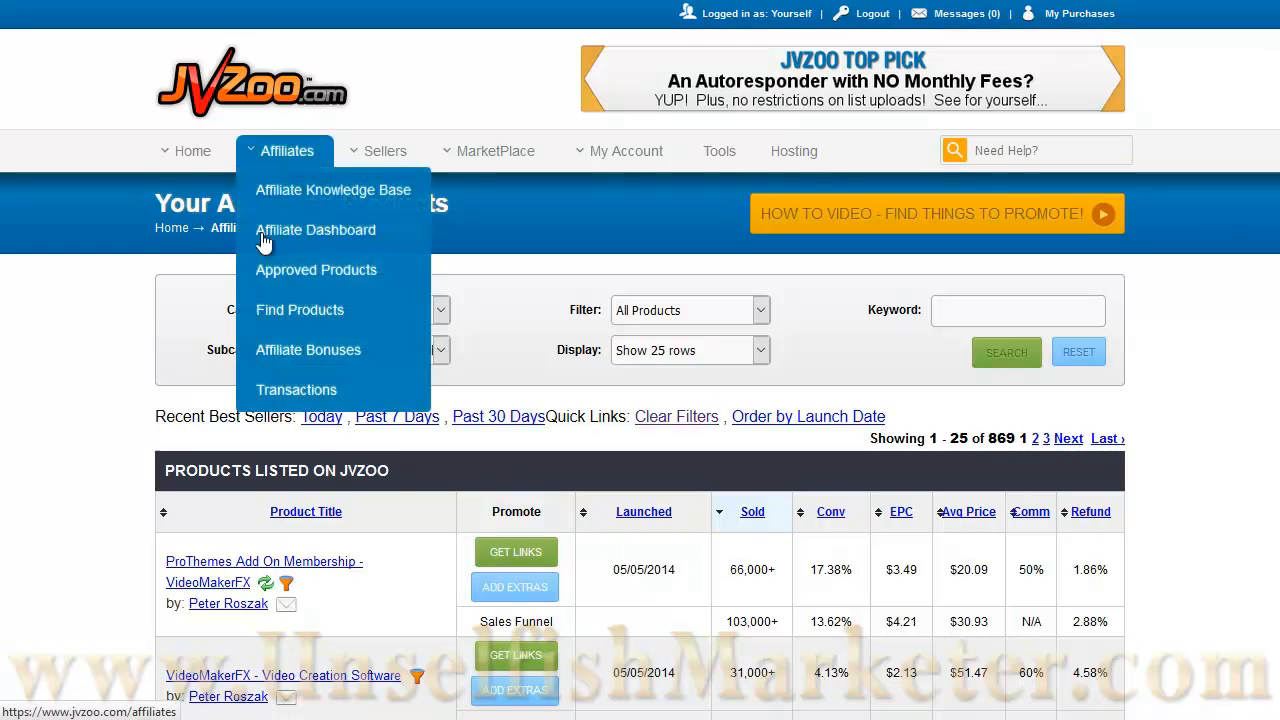
{"action": "left_click", "coordinate": [515, 587]}
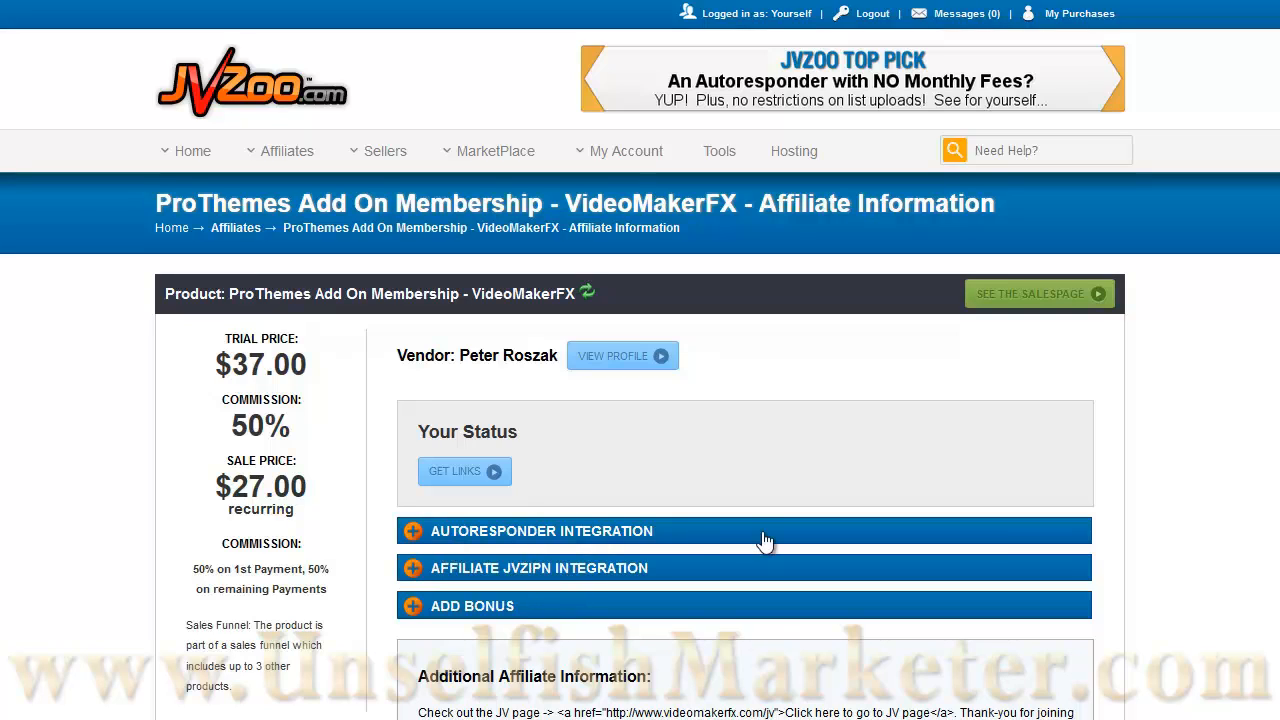
Expand the Add Bonus section and review its bonus name, URL and file upload fields
{"action": "left_click", "coordinate": [409, 610]}
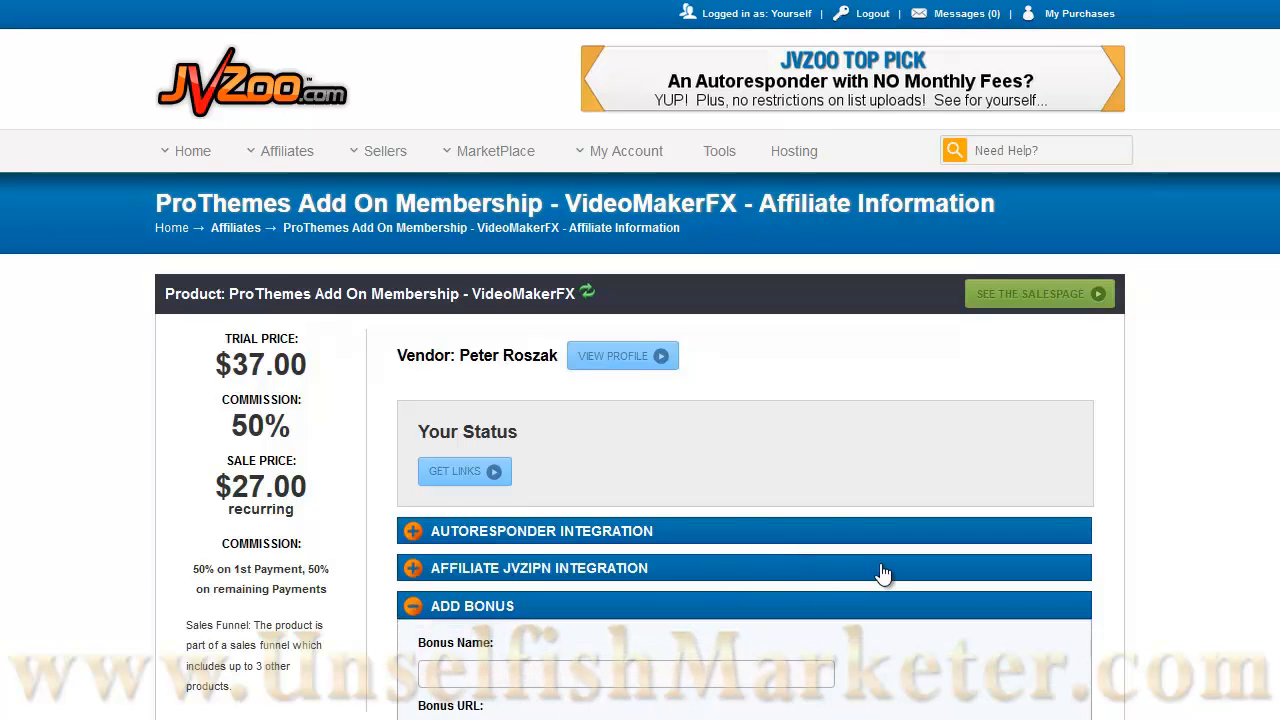
{"action": "scroll", "coordinate": [880, 570], "scroll_direction": "down", "scroll_amount": 4}
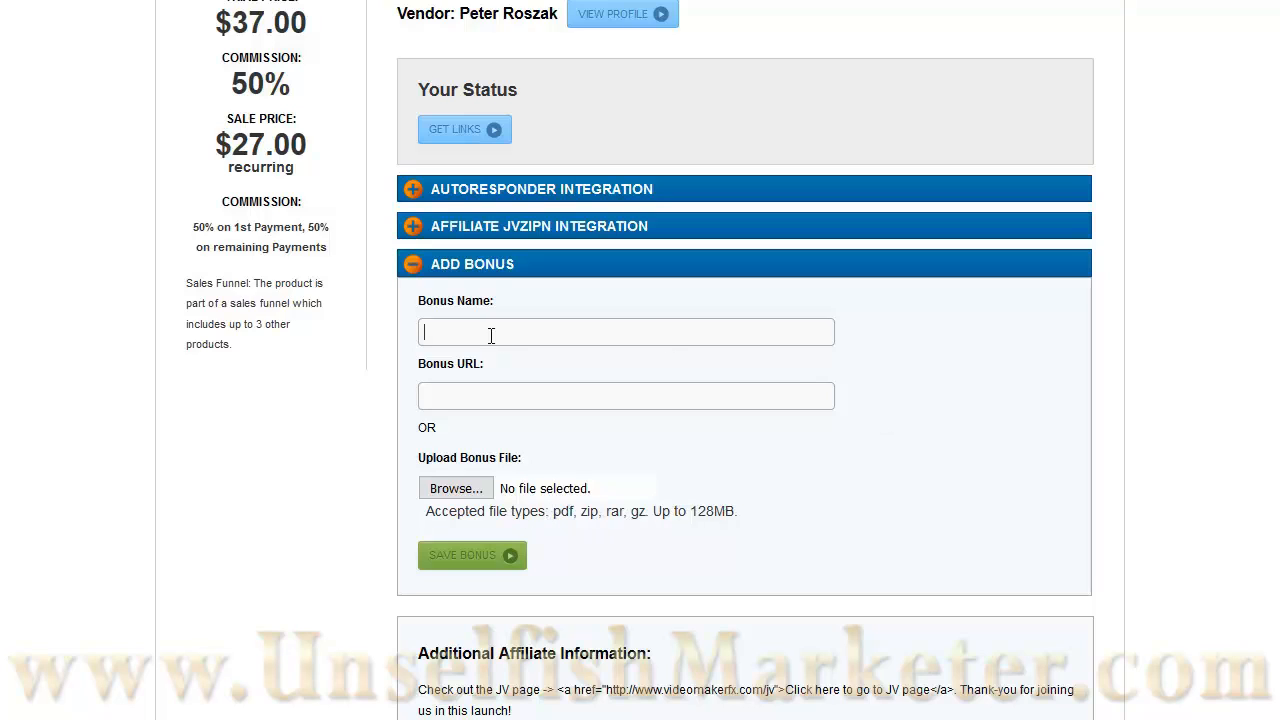
{"action": "key", "text": "Tab"}
Expand the Autoresponder Integration section and review the product's remaining affiliate options
{"action": "left_click", "coordinate": [416, 192]}
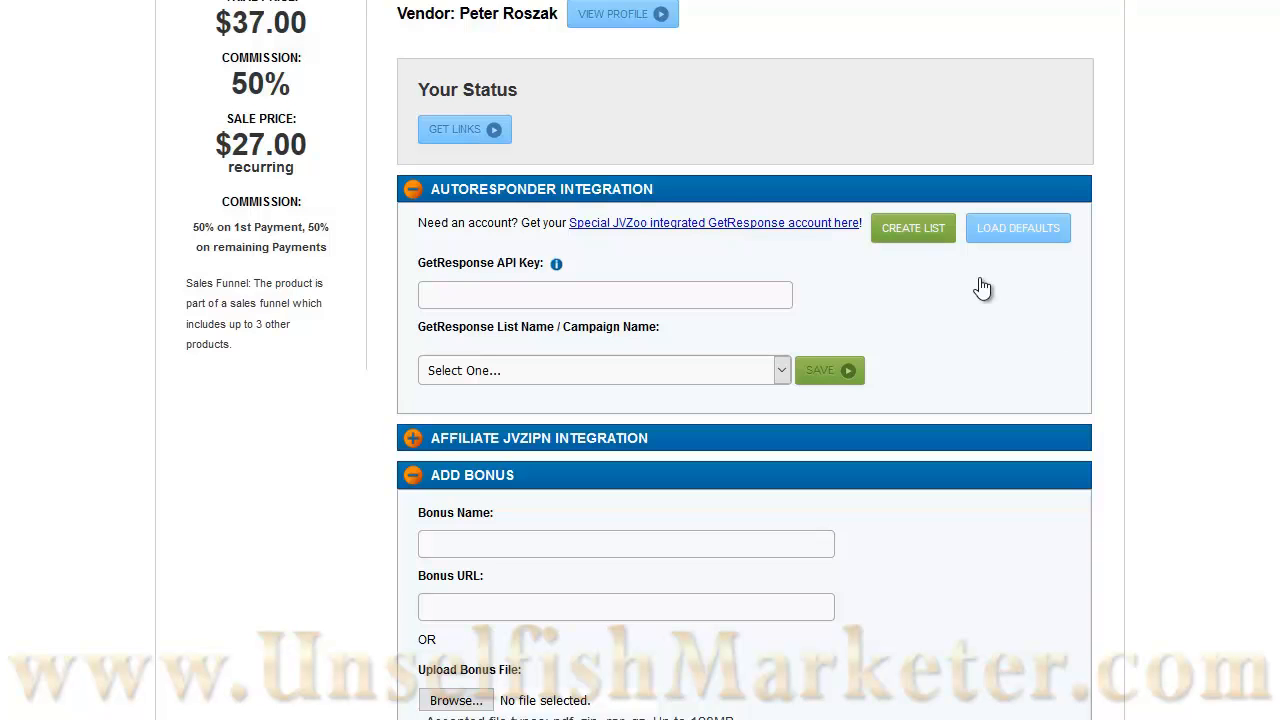
{"action": "scroll", "coordinate": [953, 400], "scroll_direction": "down", "scroll_amount": 5}
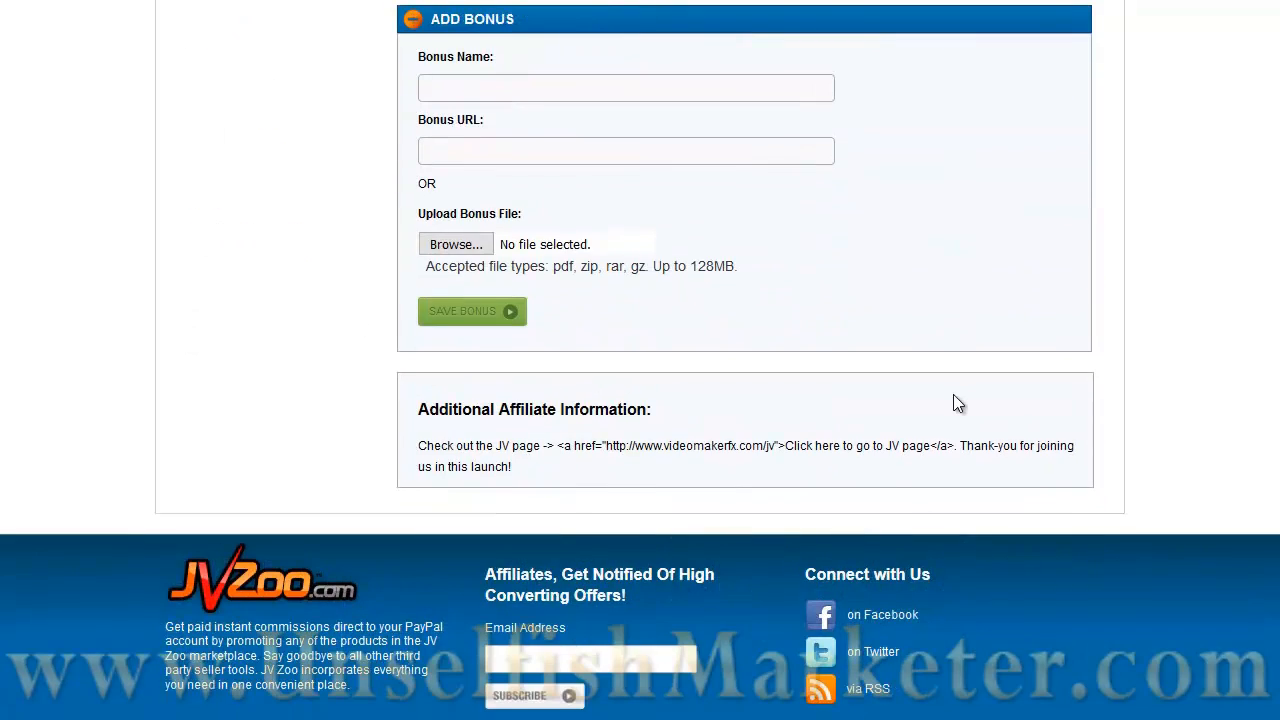
{"action": "scroll", "coordinate": [953, 400], "scroll_direction": "up", "scroll_amount": 8}
Open the affiliate transactions page
{"action": "mouse_move", "coordinate": [287, 150]}
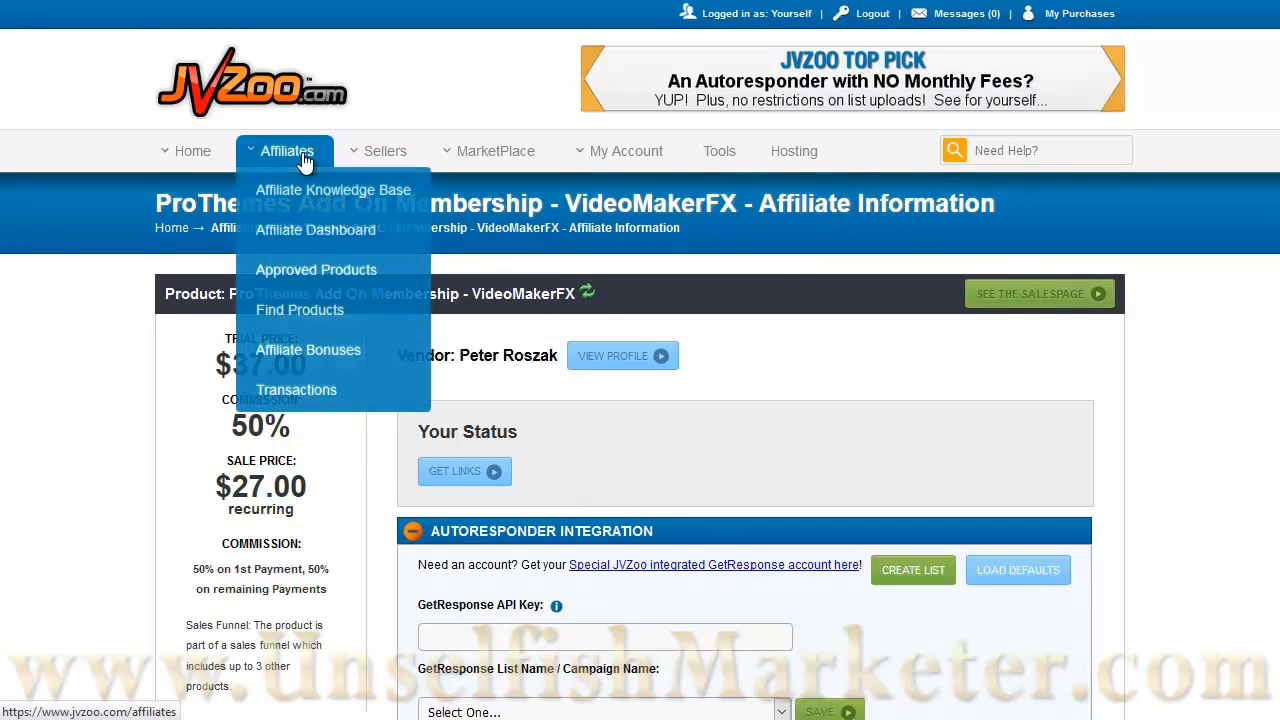
{"action": "left_click", "coordinate": [312, 395]}
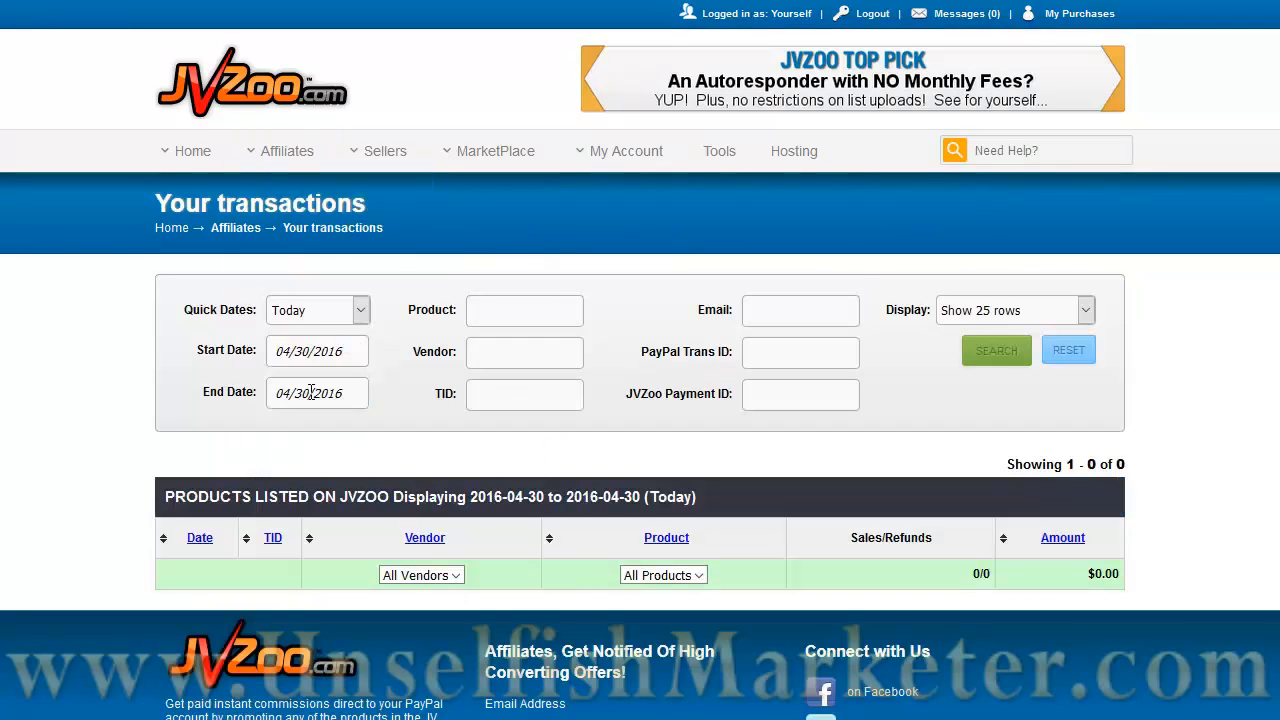